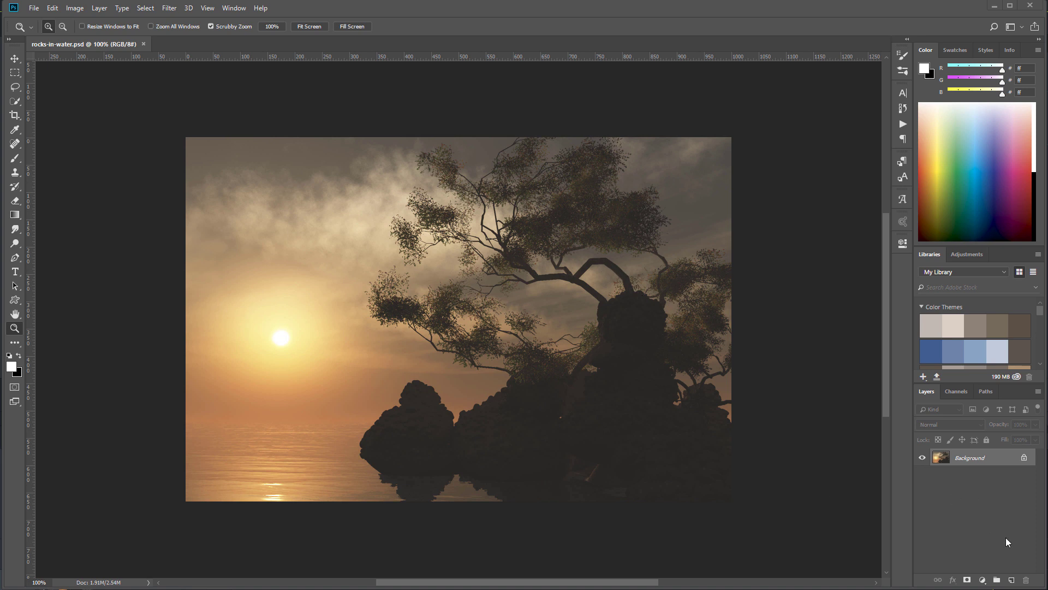
- Add Layer 1 above the Background and choose the large 1353 fog brush
click(1015, 581)
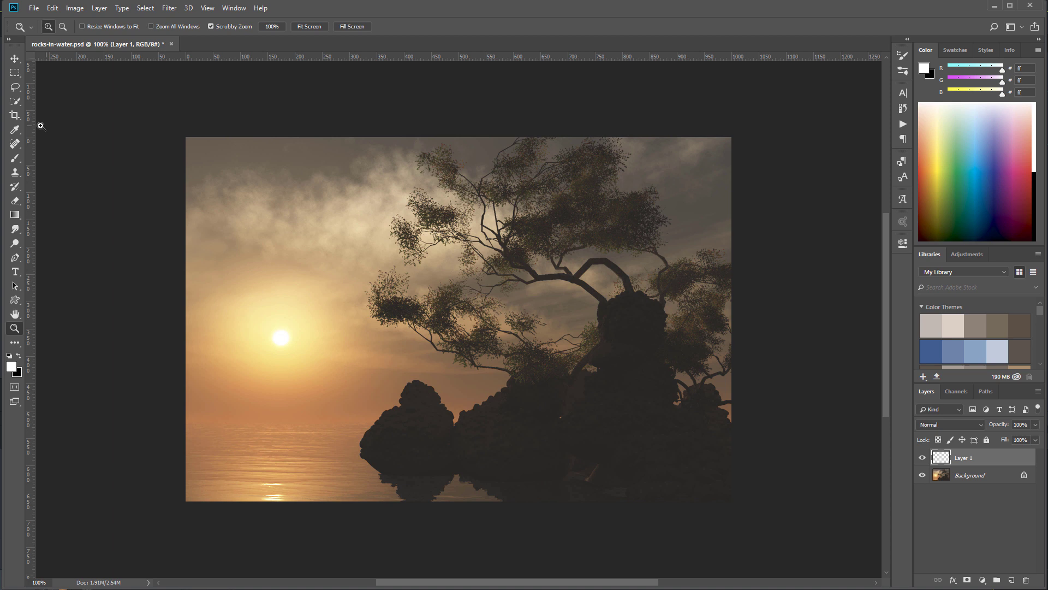
click(12, 159)
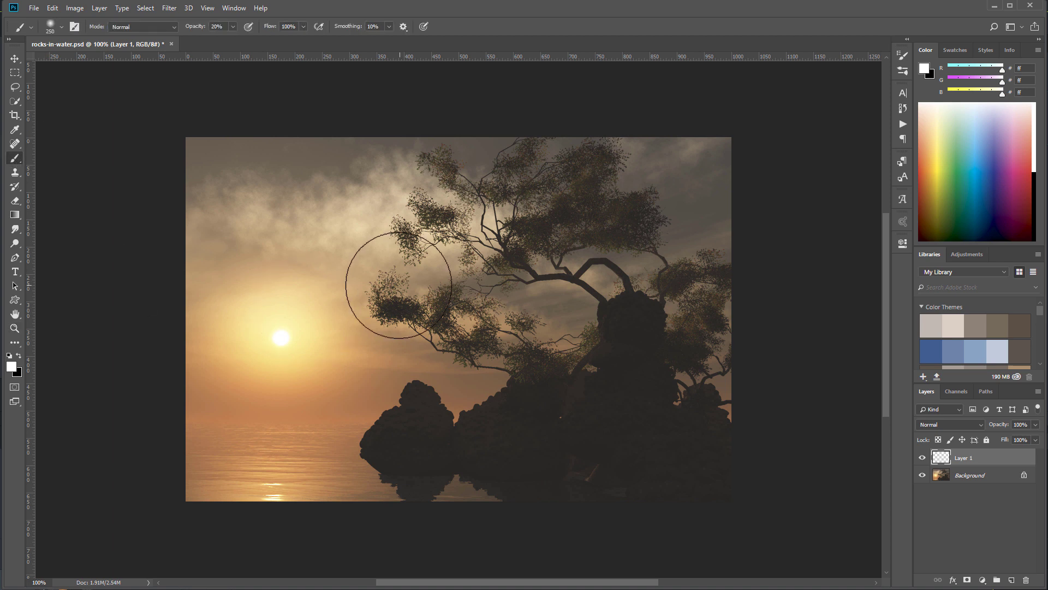
right_click(394, 281)
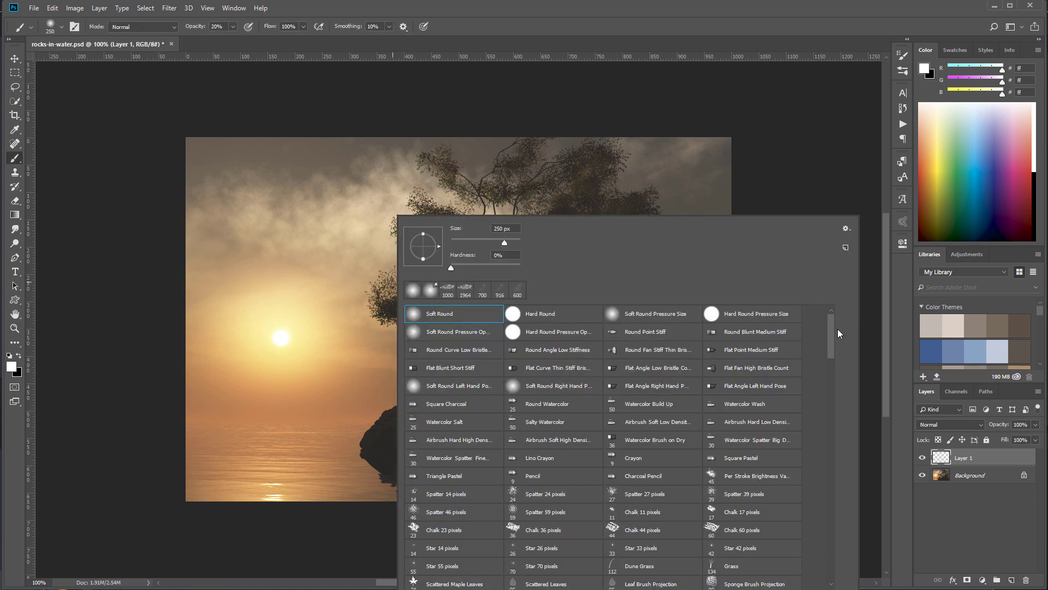
scroll(832, 368, down, 10)
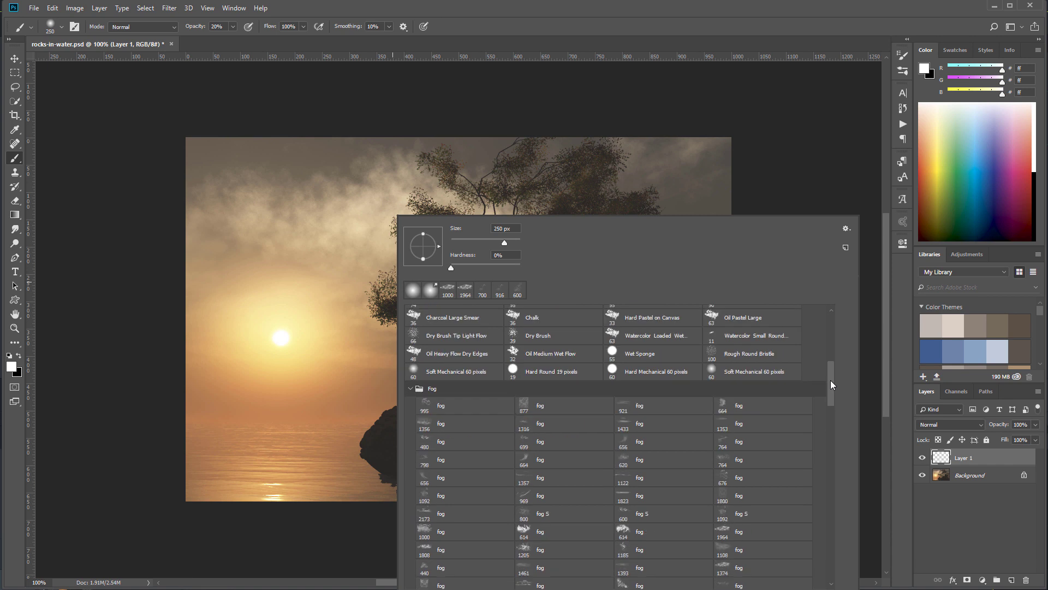
scroll(831, 382, down, 3)
scroll(830, 386, down, 1)
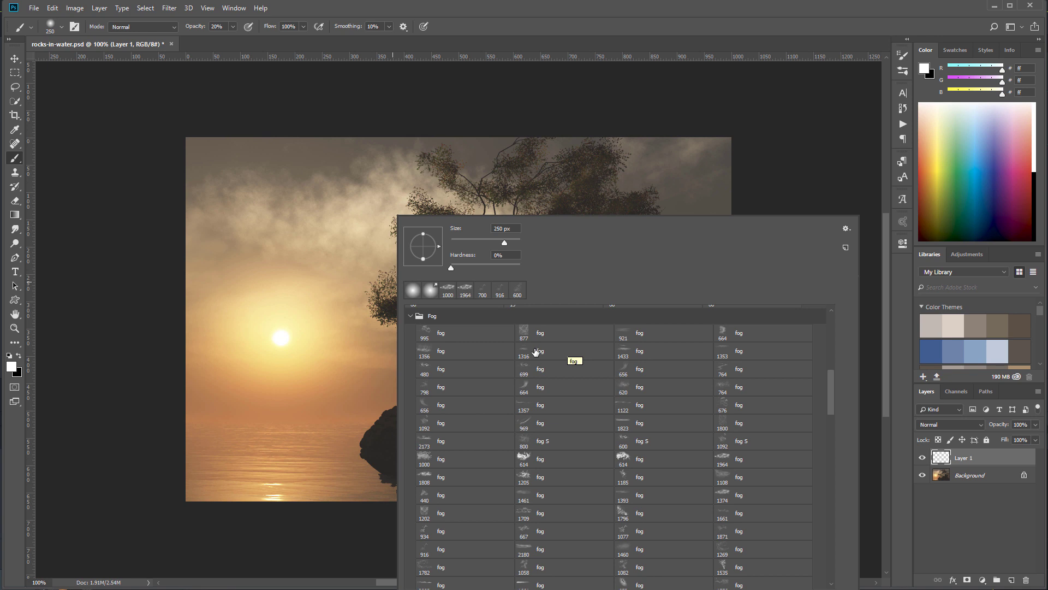
click(721, 352)
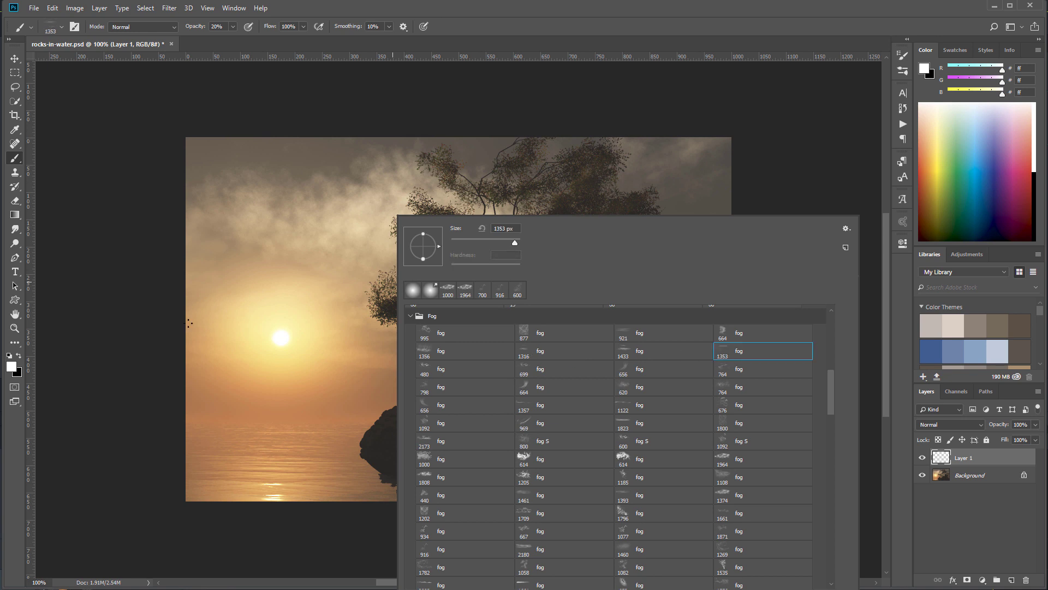
click(168, 323)
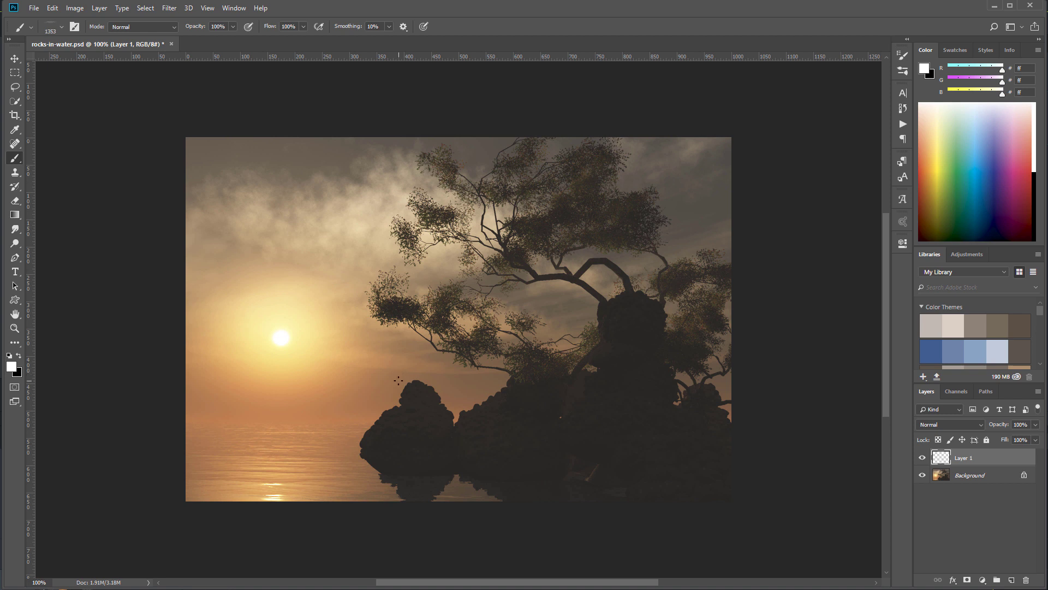
- Paint white fog over the rocks, tree base and left water
drag(453, 447, 485, 468)
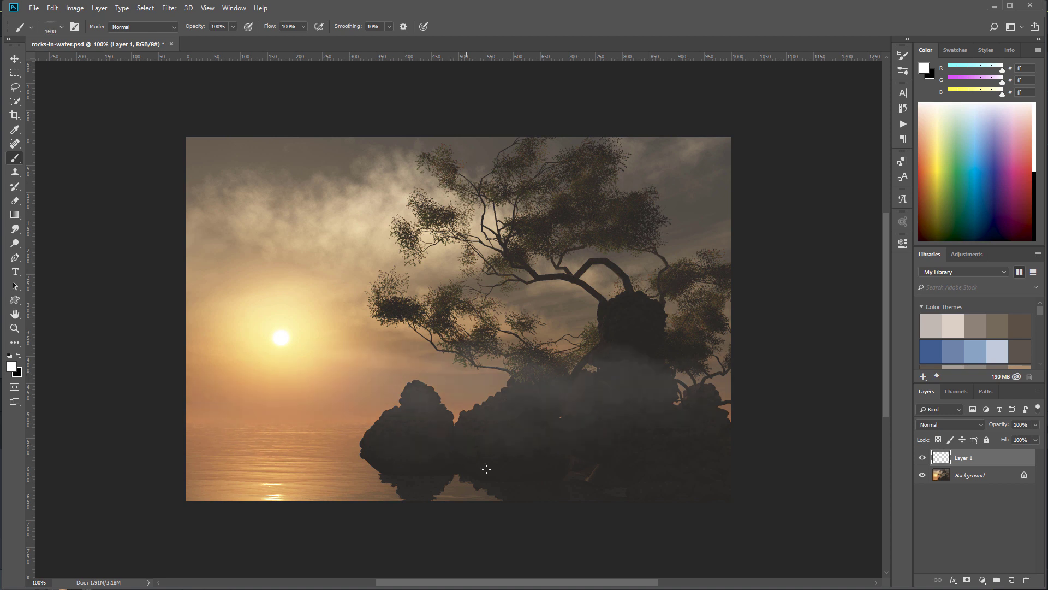
key(ctrl+z)
key(bracketright)
click(514, 477)
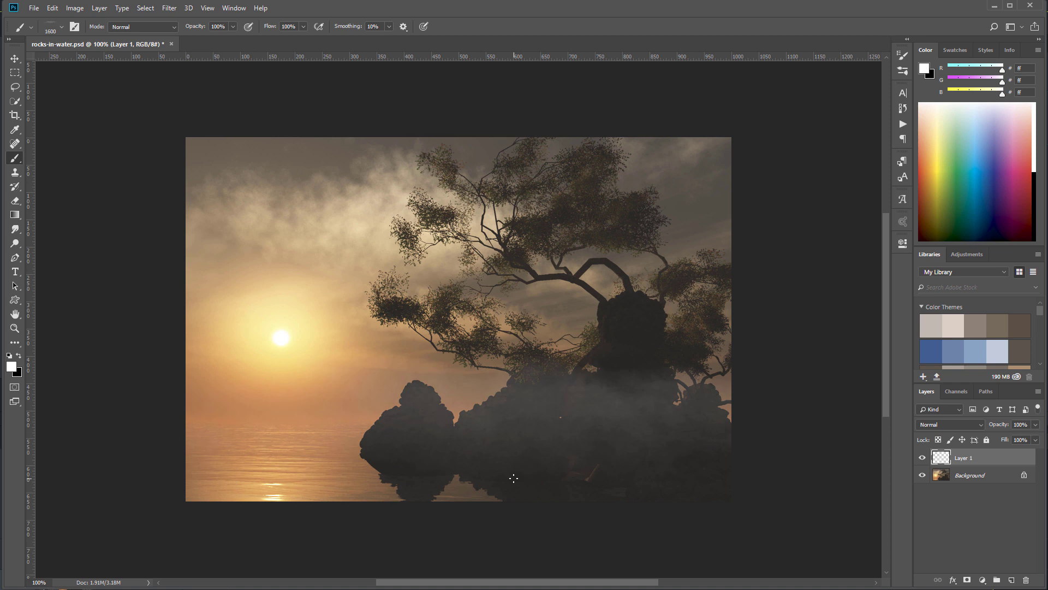
key(ctrl+z)
click(521, 505)
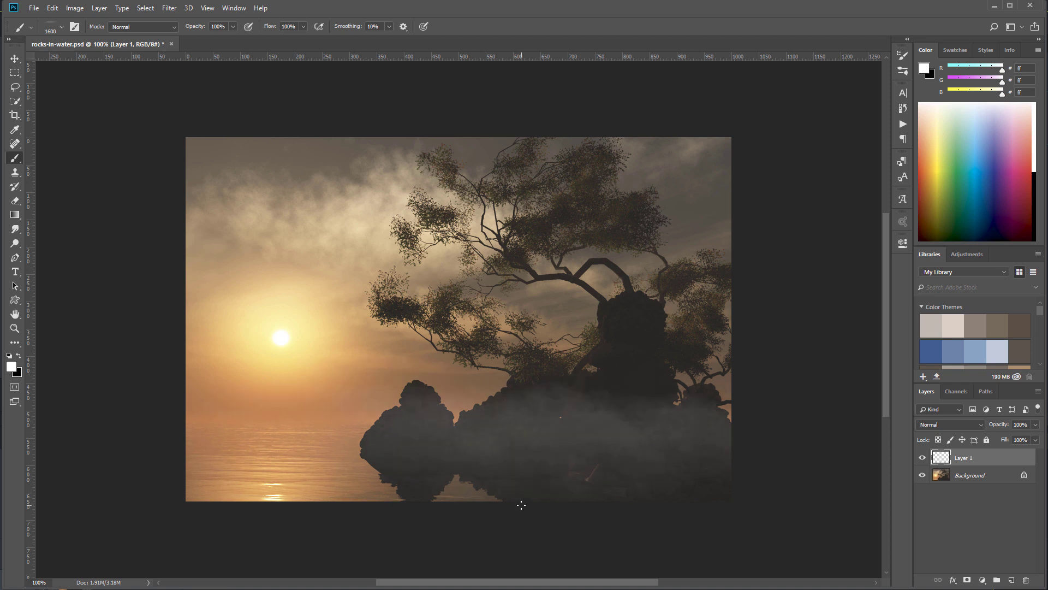
click(431, 505)
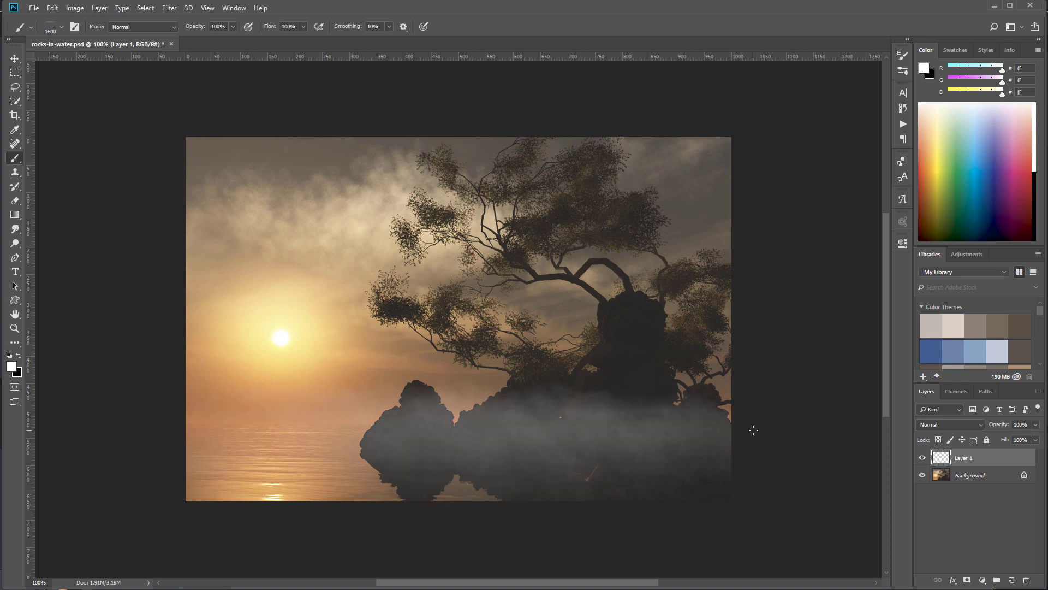
click(658, 493)
click(184, 508)
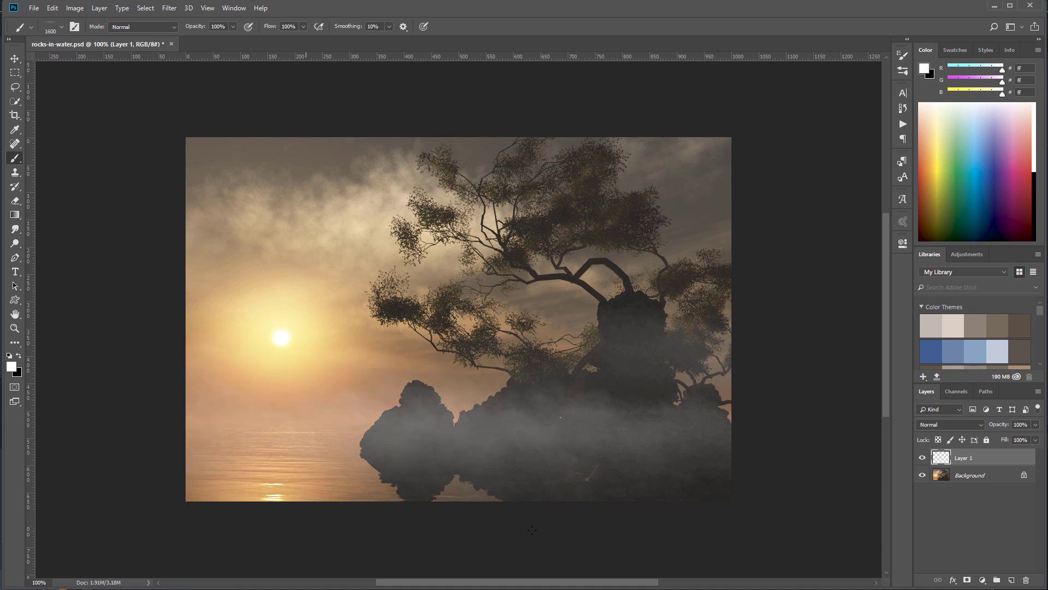
- Blend Layer 1 in Soft Light and compare it on and off
click(972, 426)
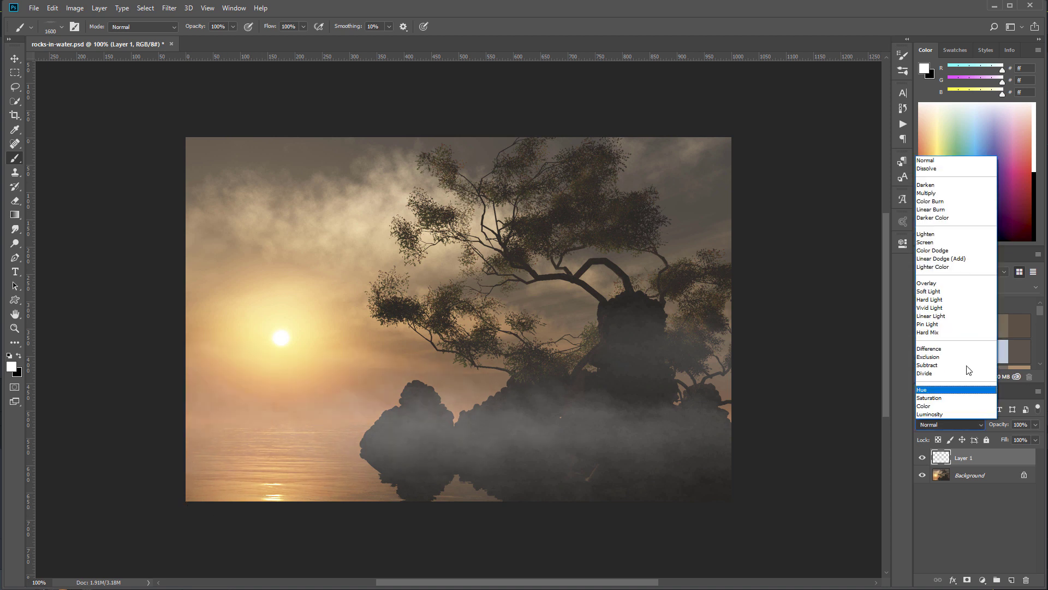
click(966, 298)
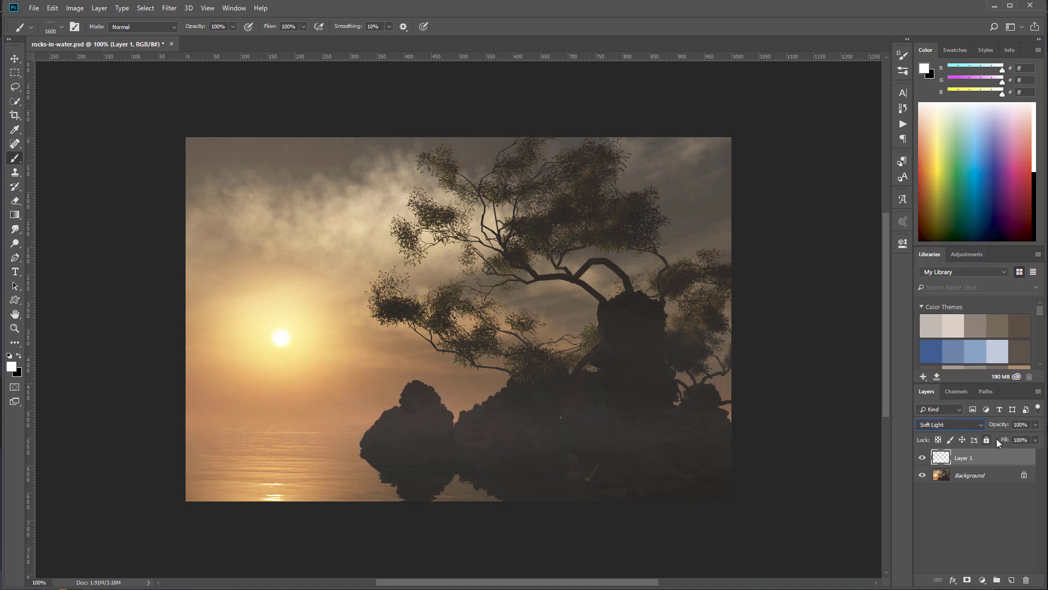
click(923, 458)
click(923, 459)
key(v)
- Nudge the fog layer down, then add Layer 2 with the 1269 fog brush at 62 px
drag(614, 405, 613, 442)
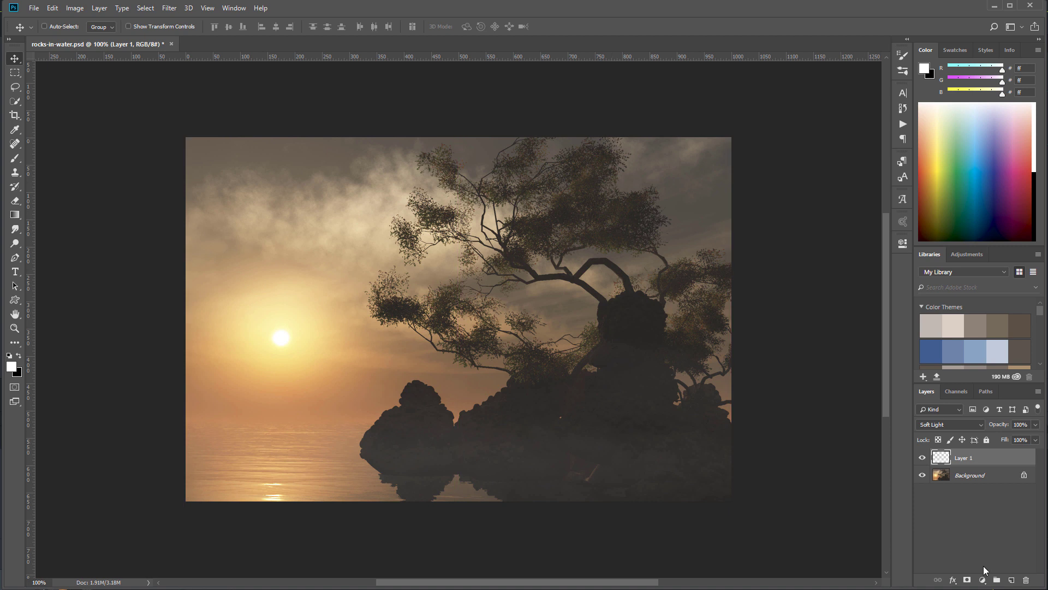
key(ctrl+shift+alt+n)
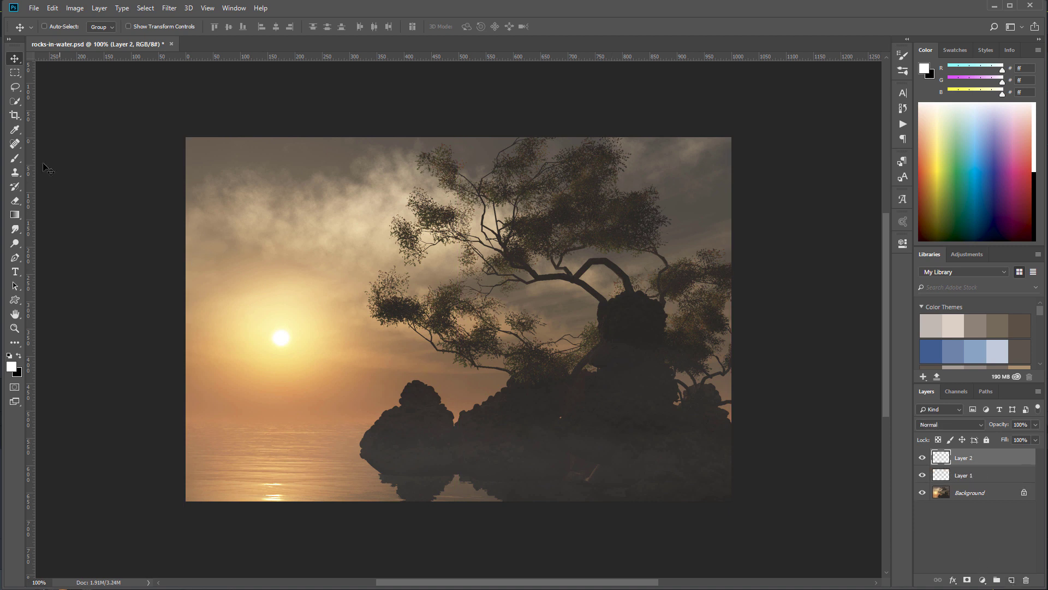
click(15, 159)
right_click(560, 416)
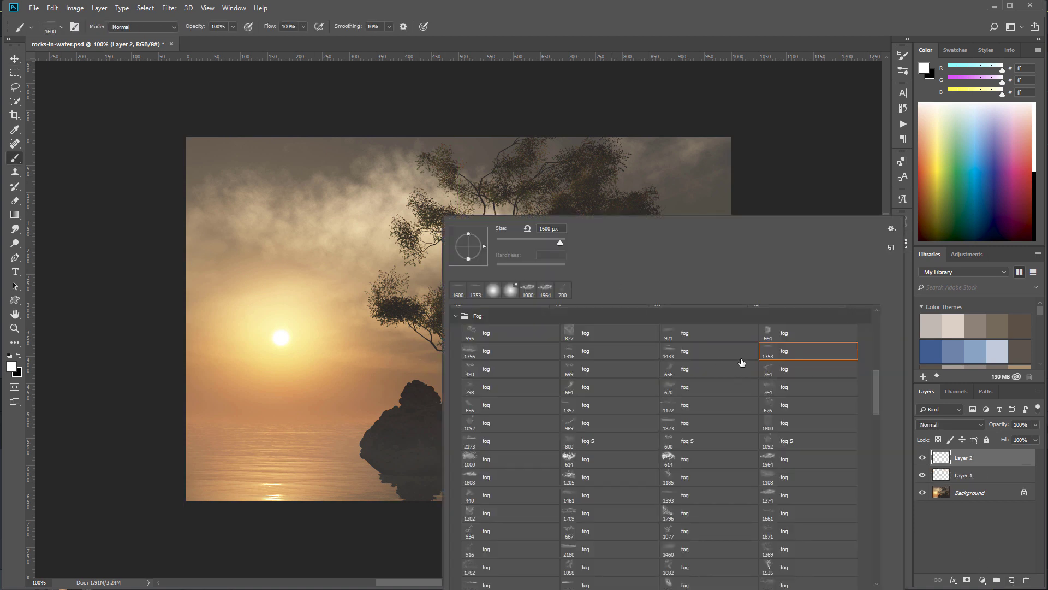
click(764, 549)
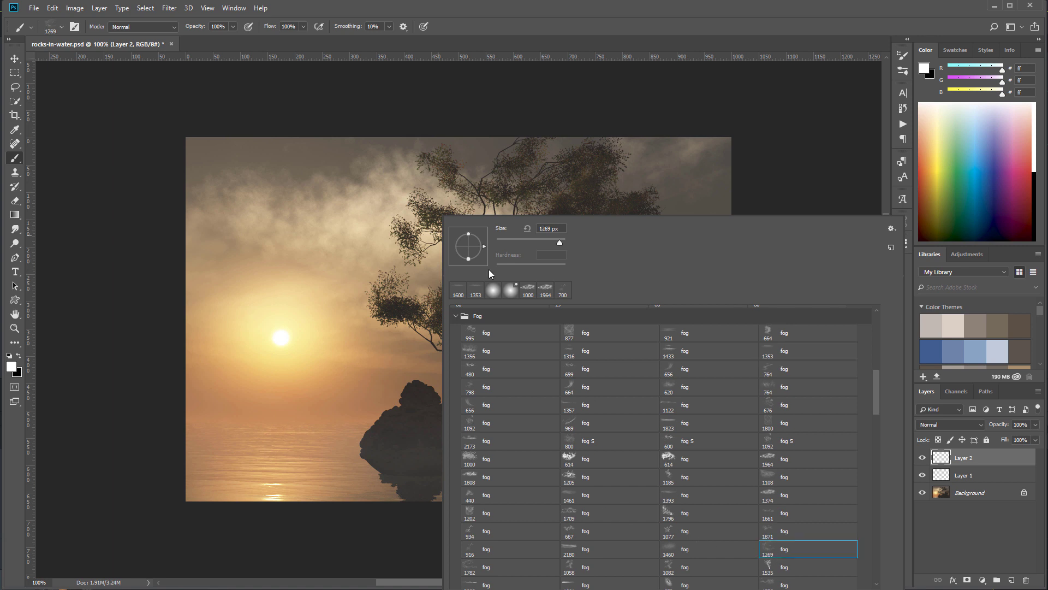
click(518, 242)
key(Return)
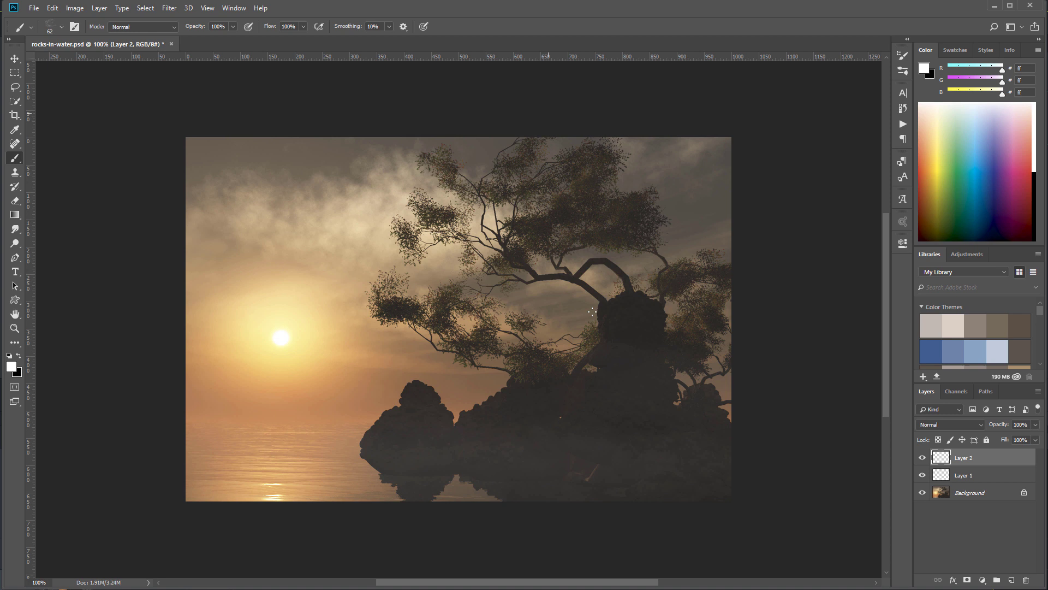
- Test faint marks on the rocks, then switch to the 1808 fog brush enlarged to 1000
click(659, 486)
key(ctrl+z)
click(614, 472)
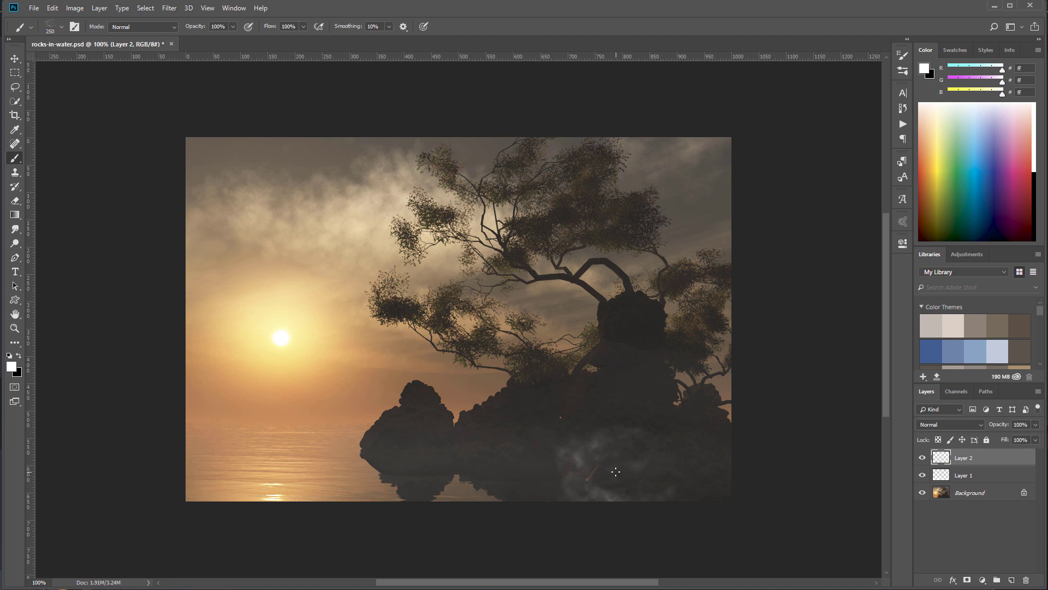
right_click(684, 441)
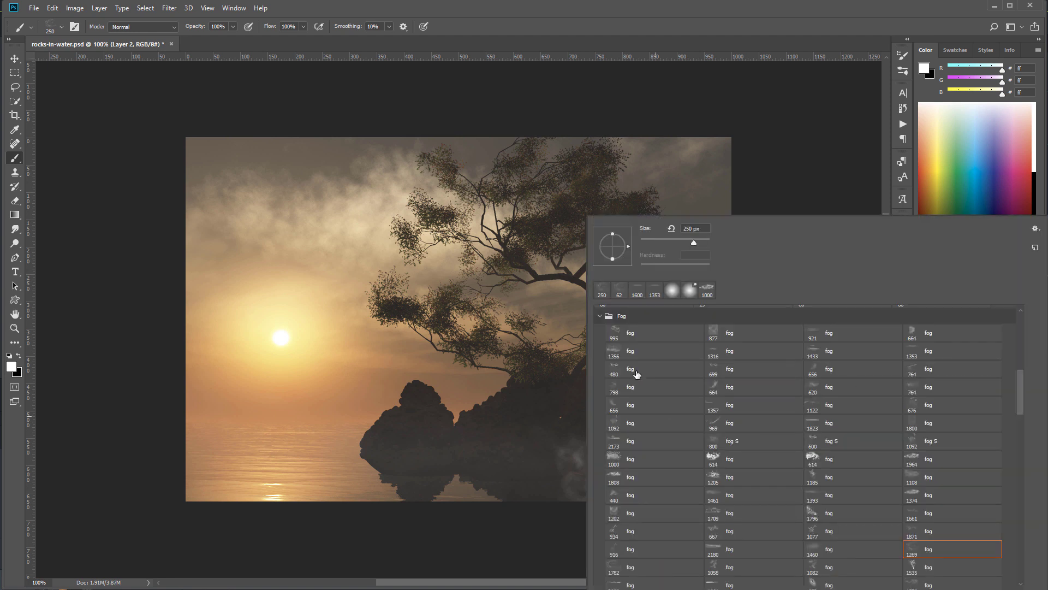
click(646, 477)
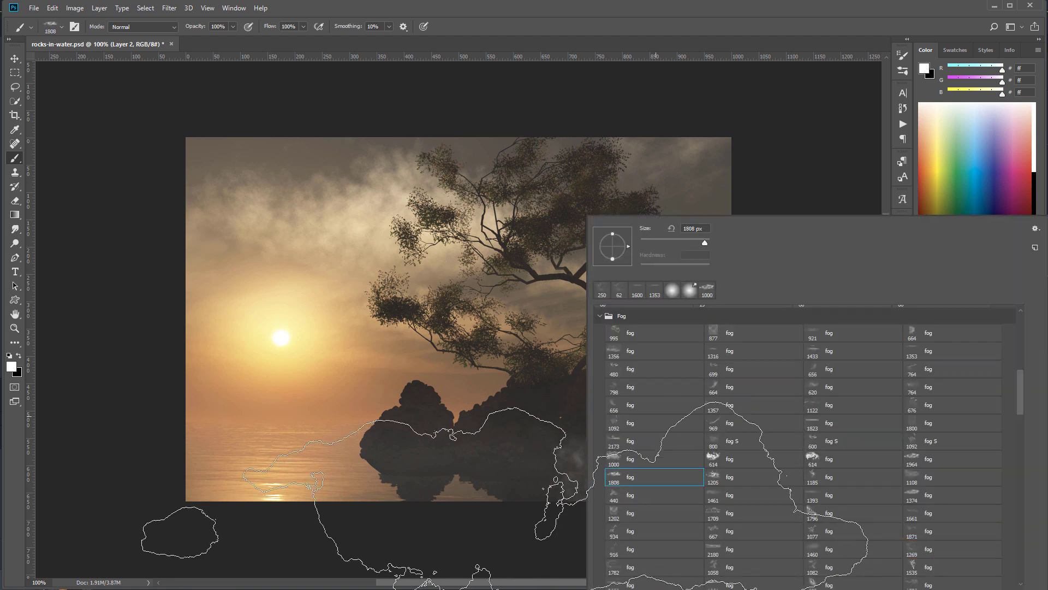
drag(703, 244, 681, 243)
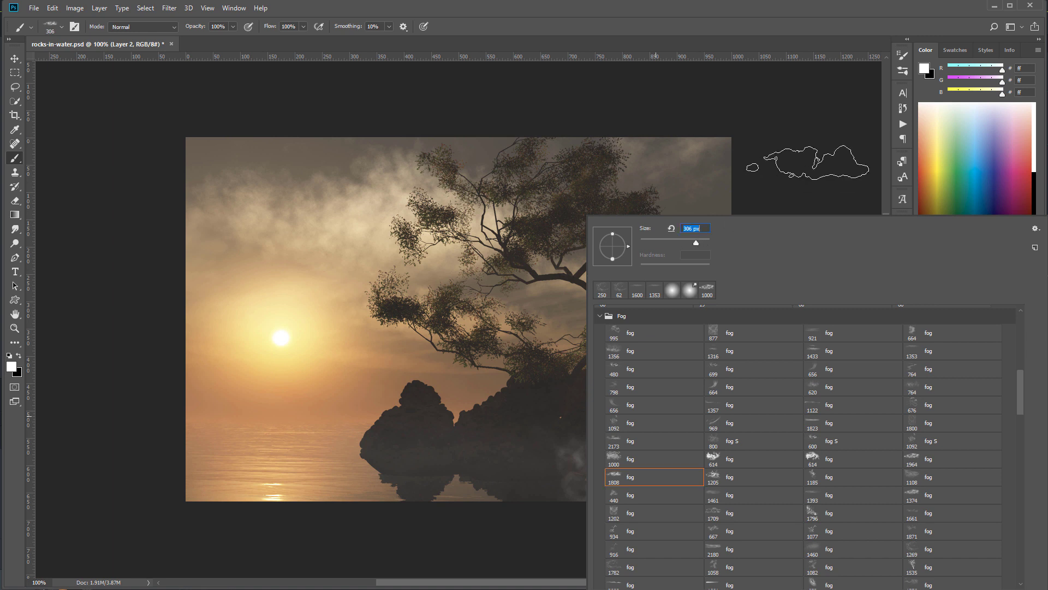
key(Return)
key(bracketright)
key(bracketright)
key(bracketright)
key(bracketright)
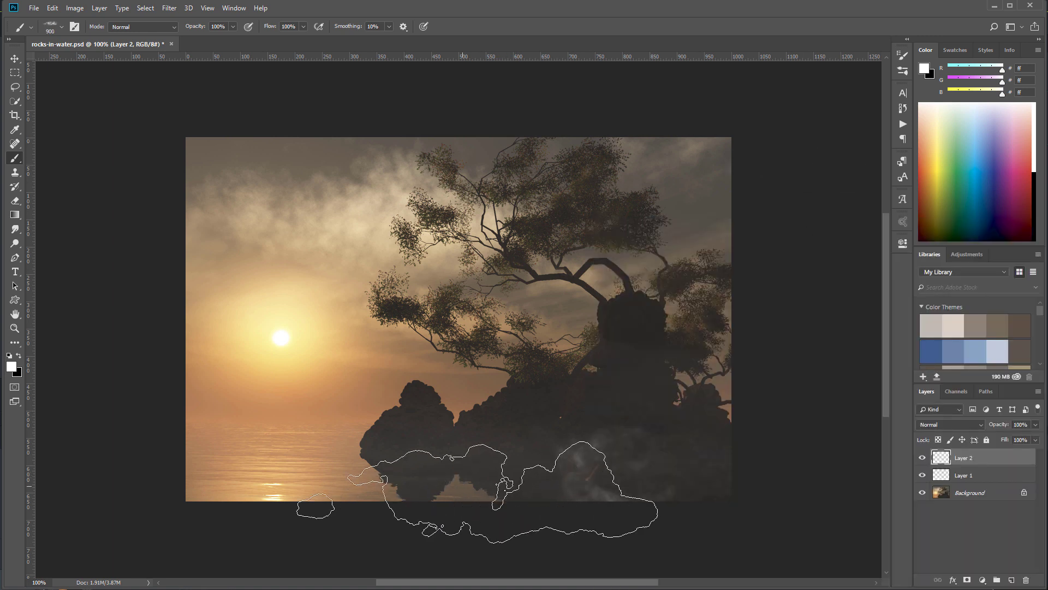
key(bracketright)
key(bracketright)
key(bracketright)
- Paint soft fog over the rocks and lower-left water, keeping Normal blend at 14% opacity
click(540, 492)
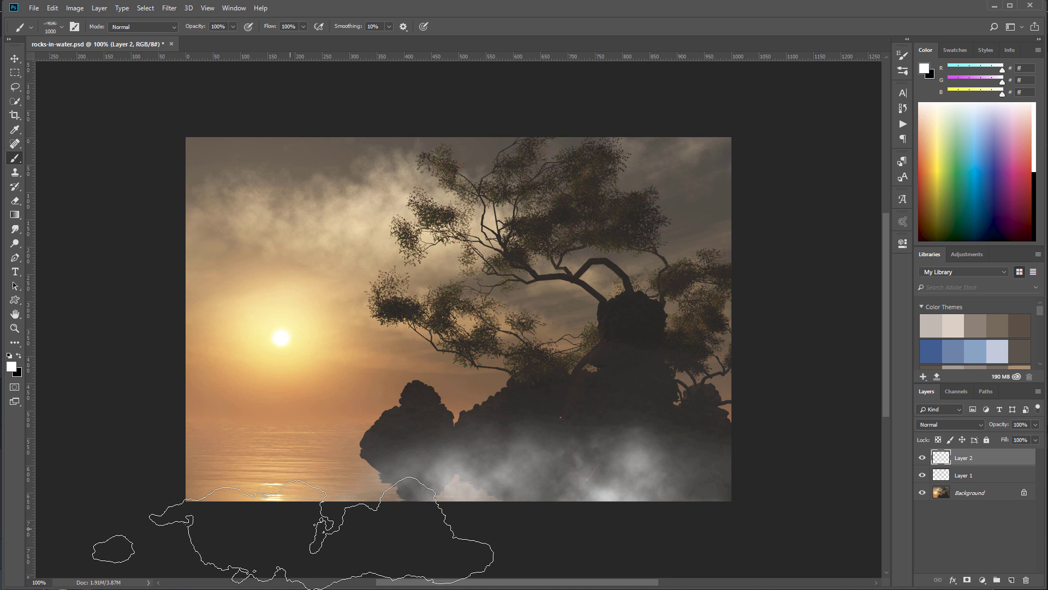
click(265, 520)
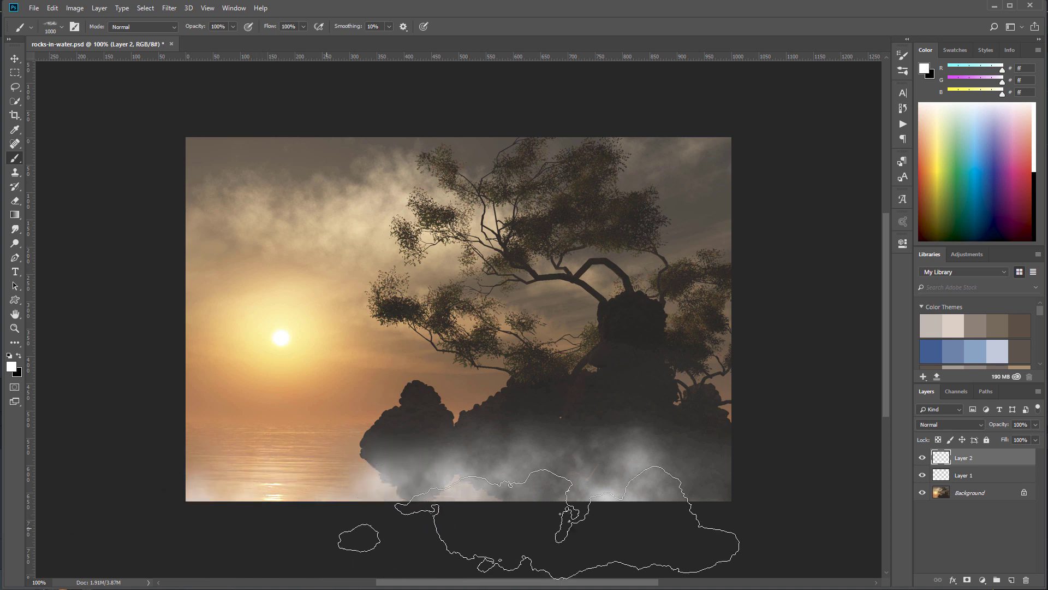
click(981, 427)
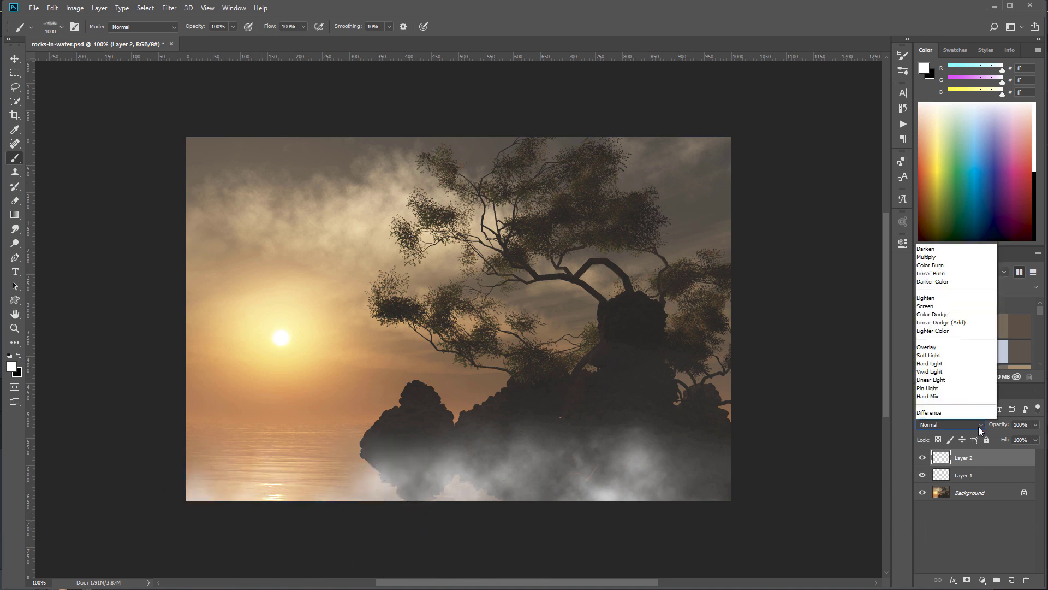
click(1036, 426)
mouse_move(1036, 437)
mouse_down()
mouse_move(985, 438)
mouse_move(994, 440)
mouse_up()
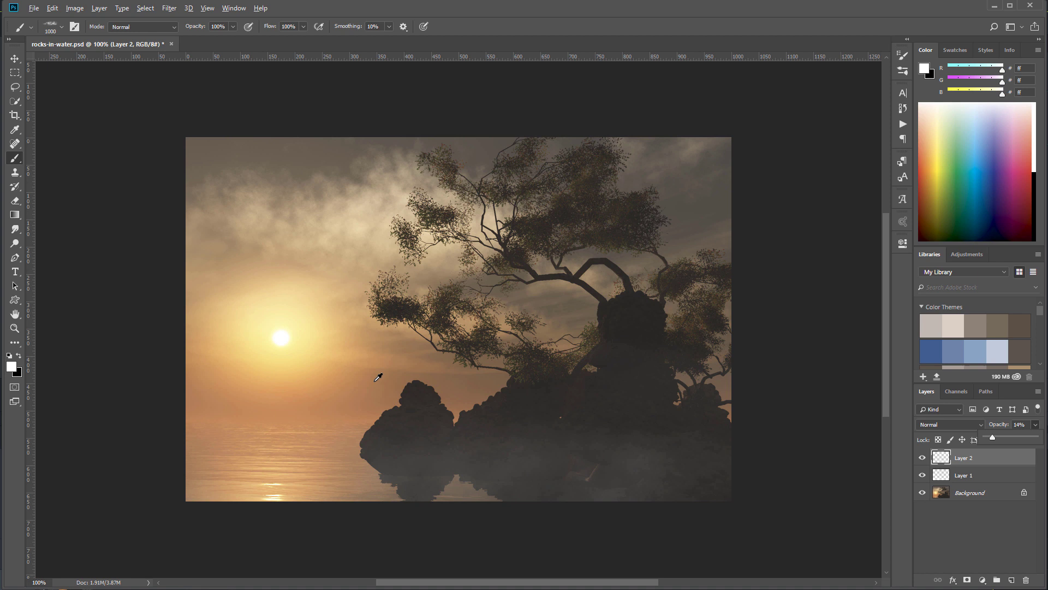
- Sample a sky tan, paint fog on new Layer 3, and blend it Soft Light at 40%
alt+click(352, 418)
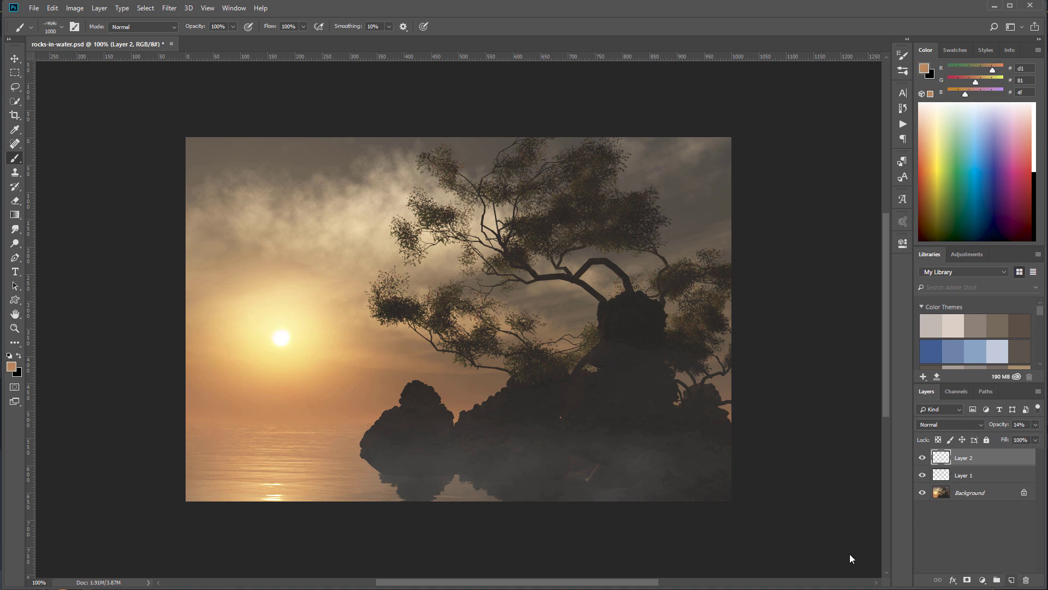
click(1011, 580)
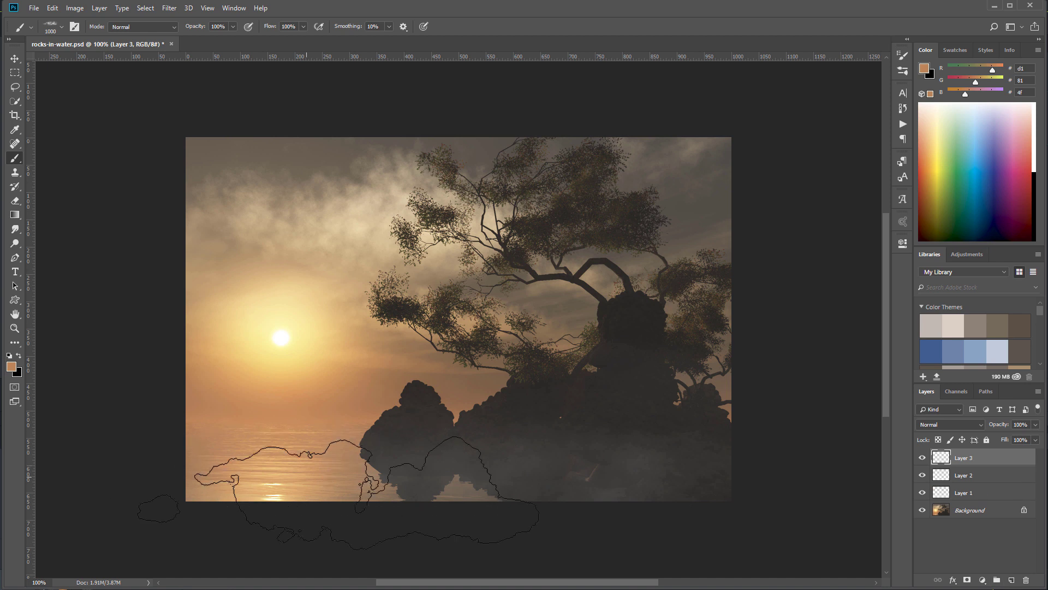
click(343, 494)
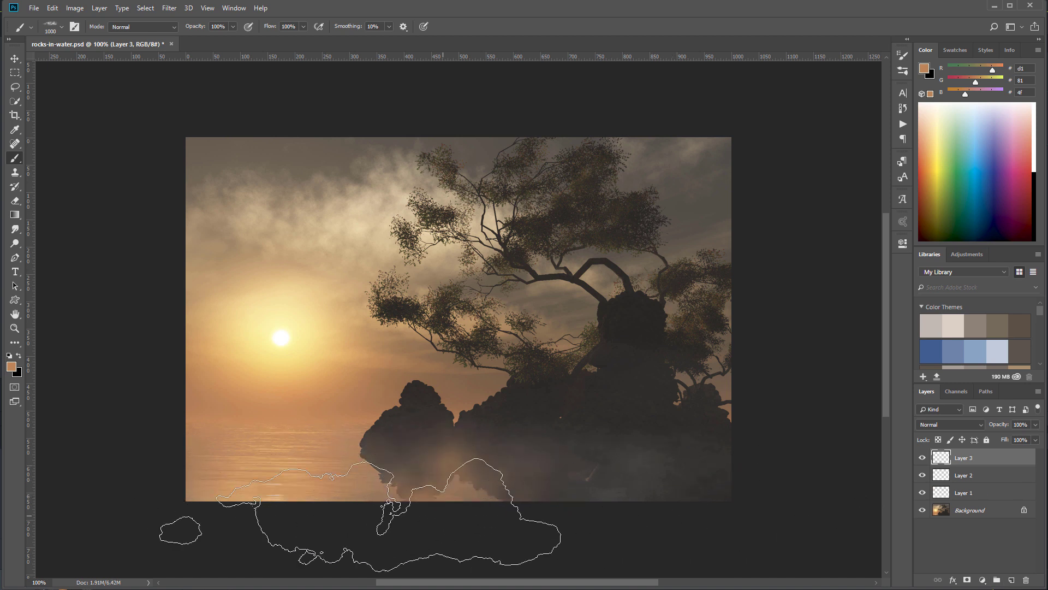
drag(488, 497, 525, 501)
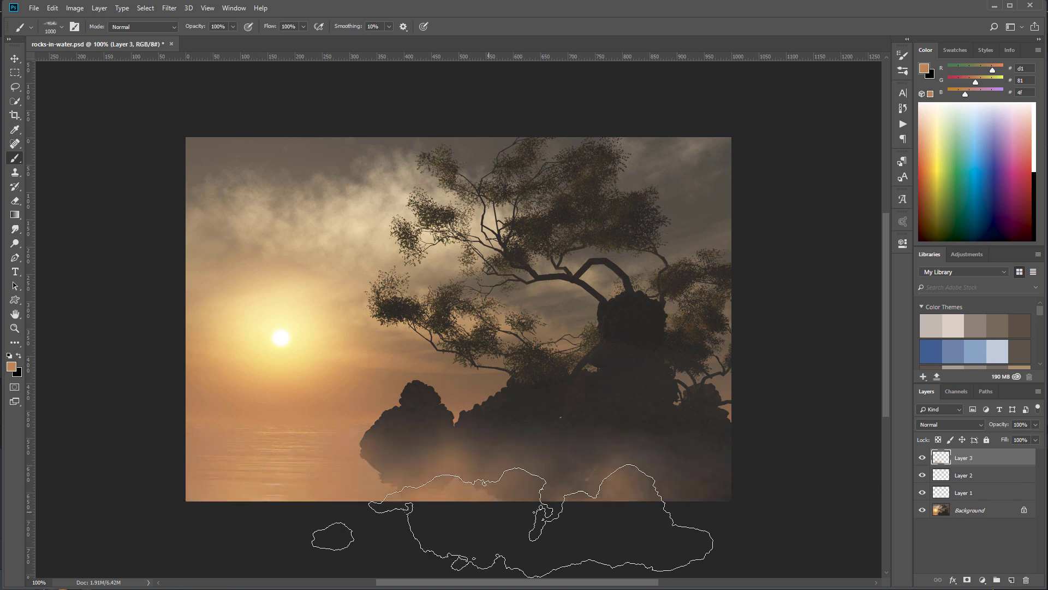
click(947, 424)
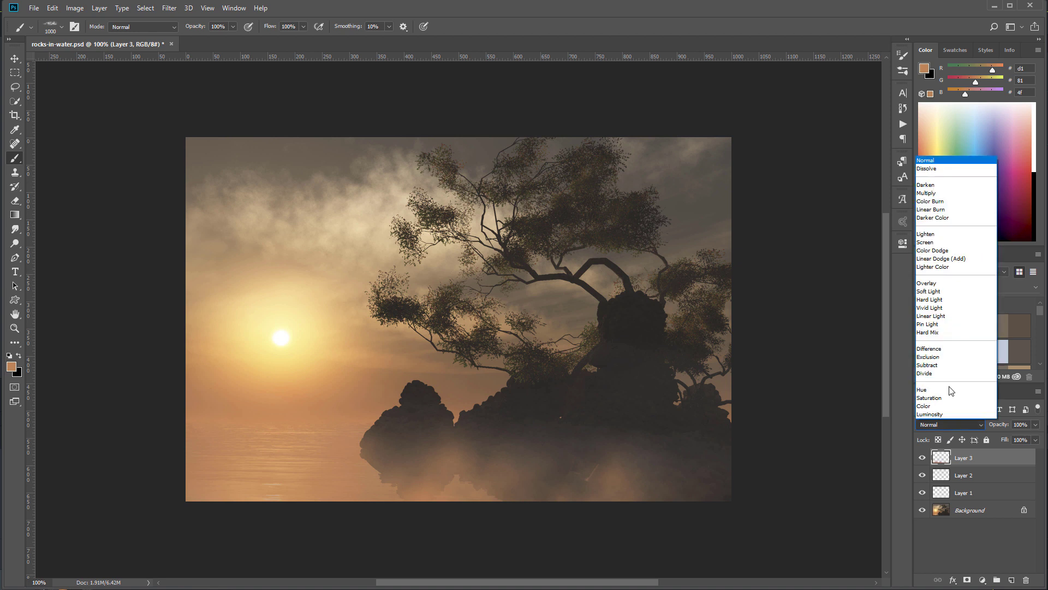
click(954, 294)
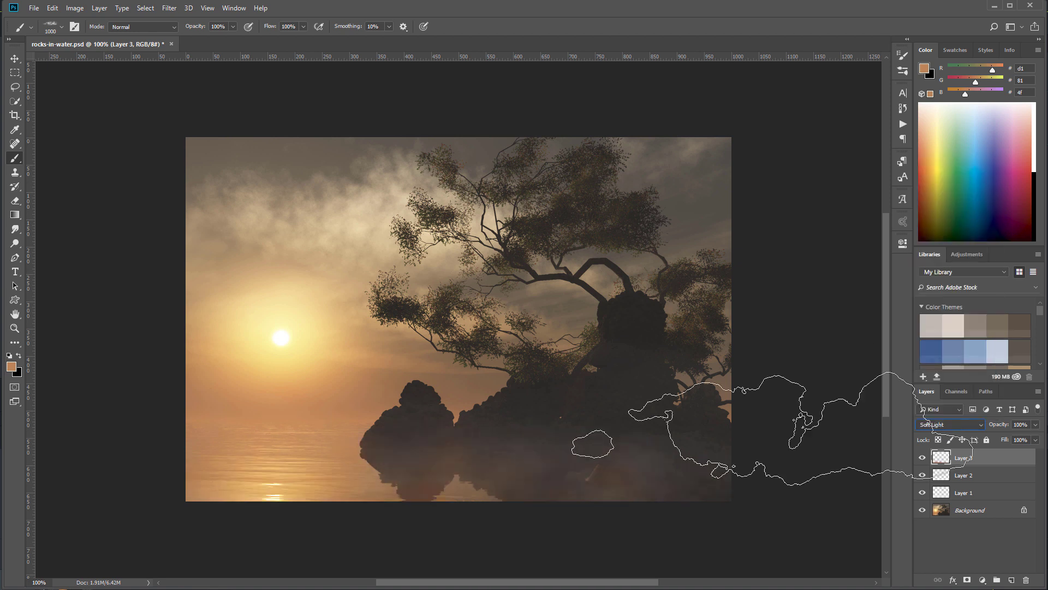
click(1036, 424)
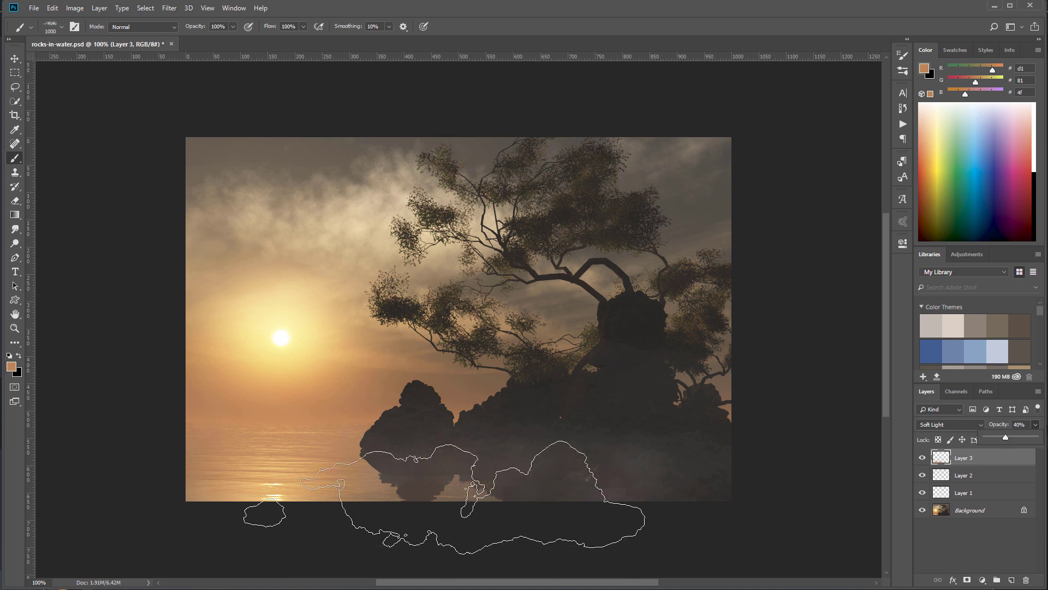
- Group Layers 1–3 into a group named 'fog' and compare it on and off
shift+click(998, 493)
key(ctrl+g)
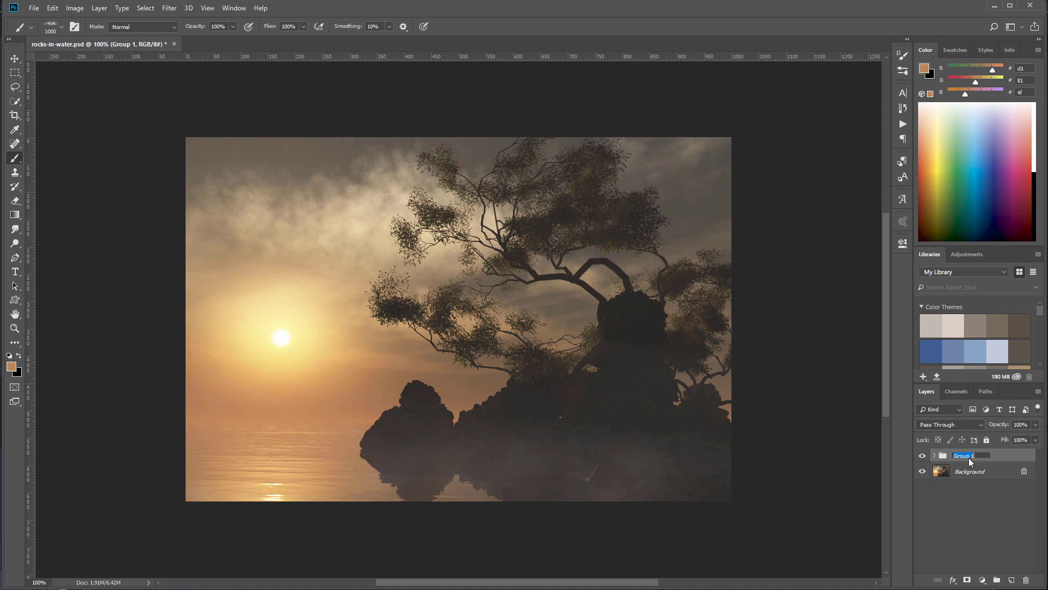
text(g)
click(975, 496)
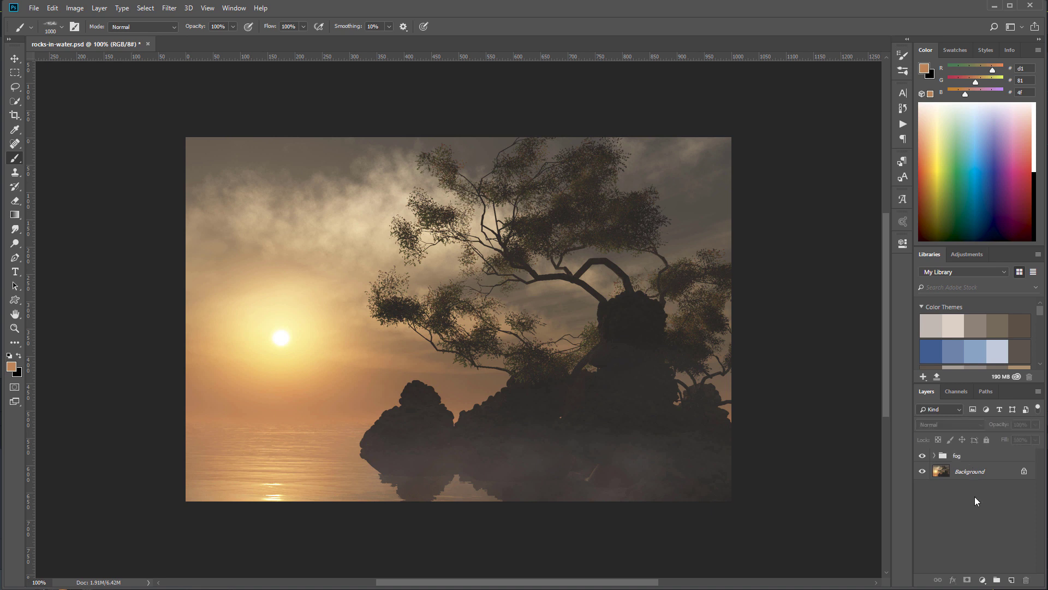
click(923, 457)
click(923, 458)
click(1008, 455)
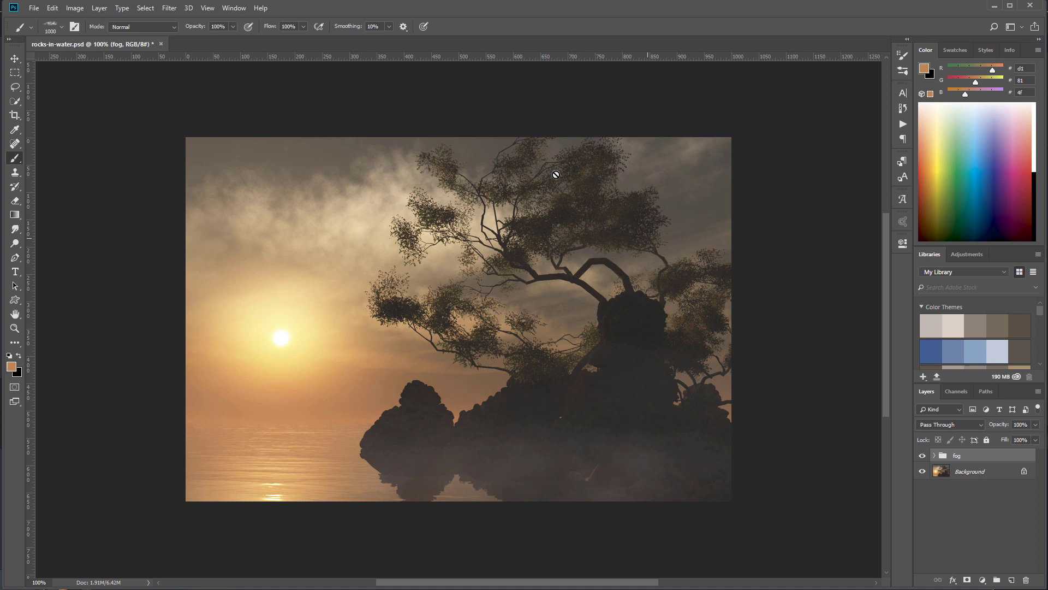
click(15, 58)
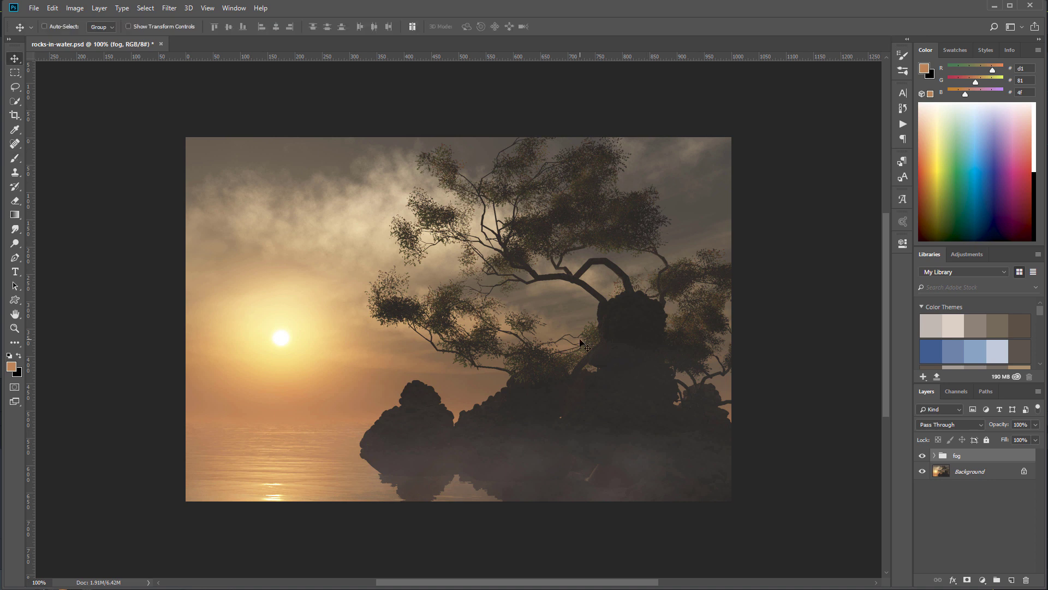
- Stamp visible layers into Layer 4 and convert it to black and white, brightening reds and yellows
key(ctrl+shift+alt+e)
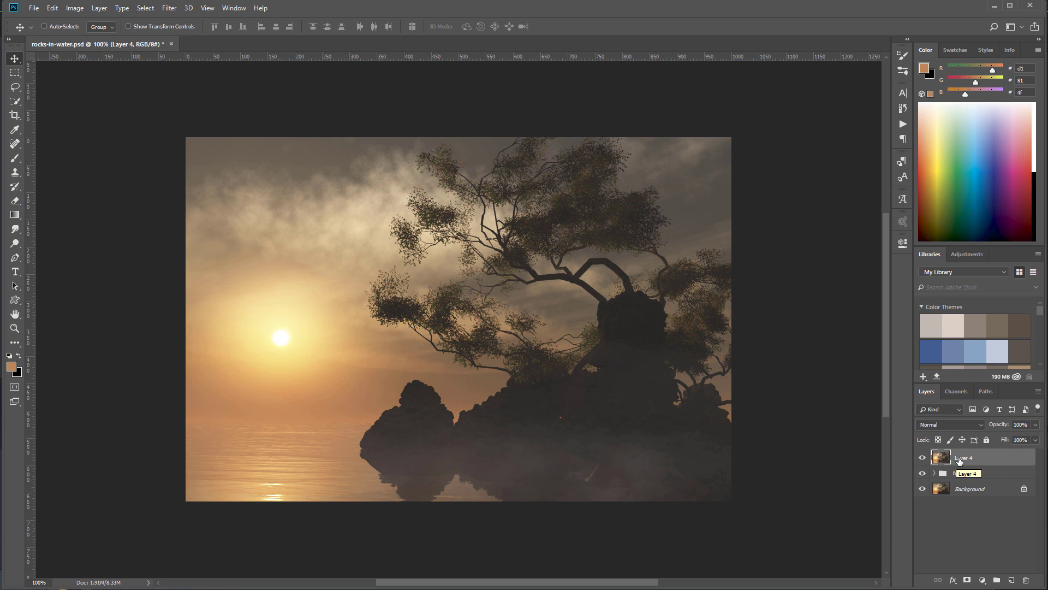
click(75, 7)
mouse_move(92, 37)
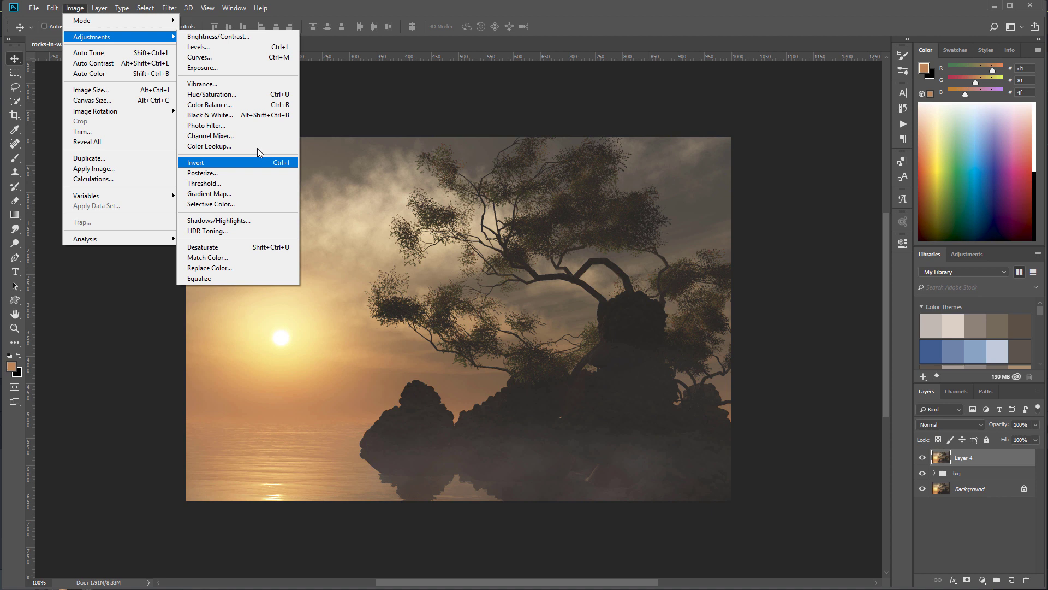
click(256, 117)
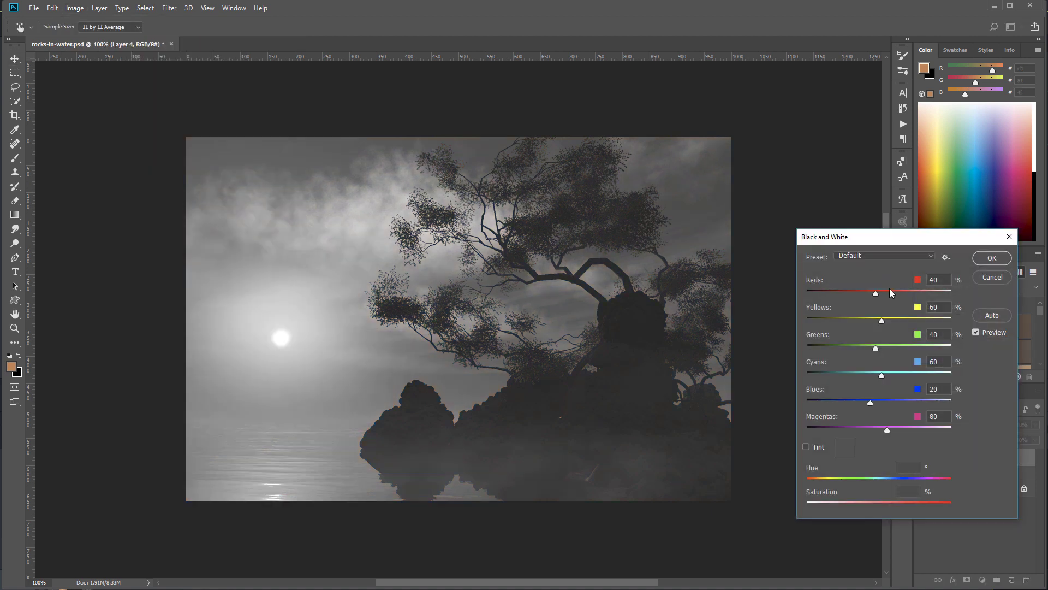
drag(889, 290, 895, 320)
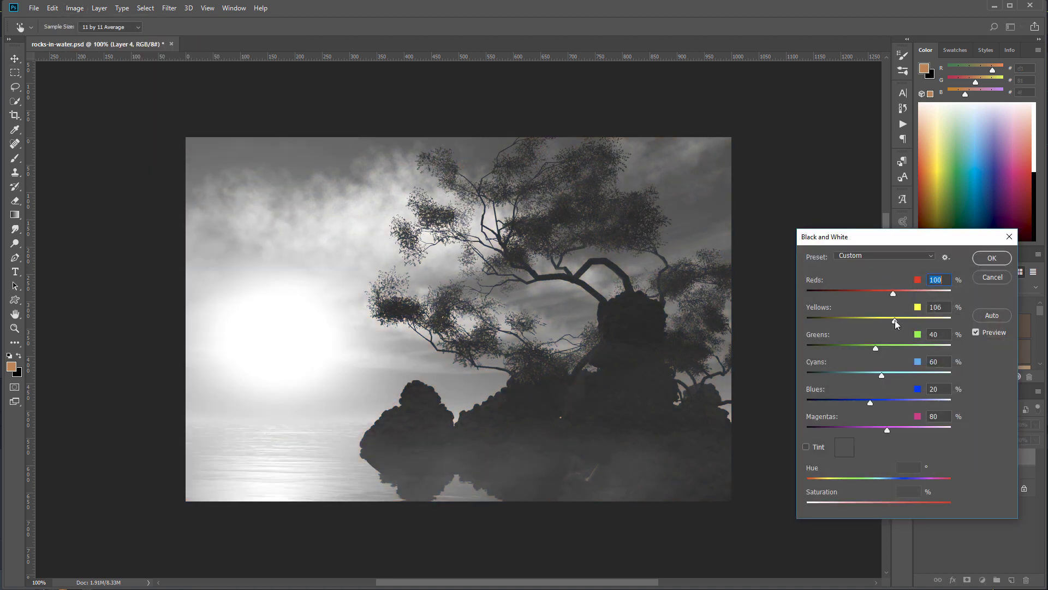
click(988, 258)
click(75, 9)
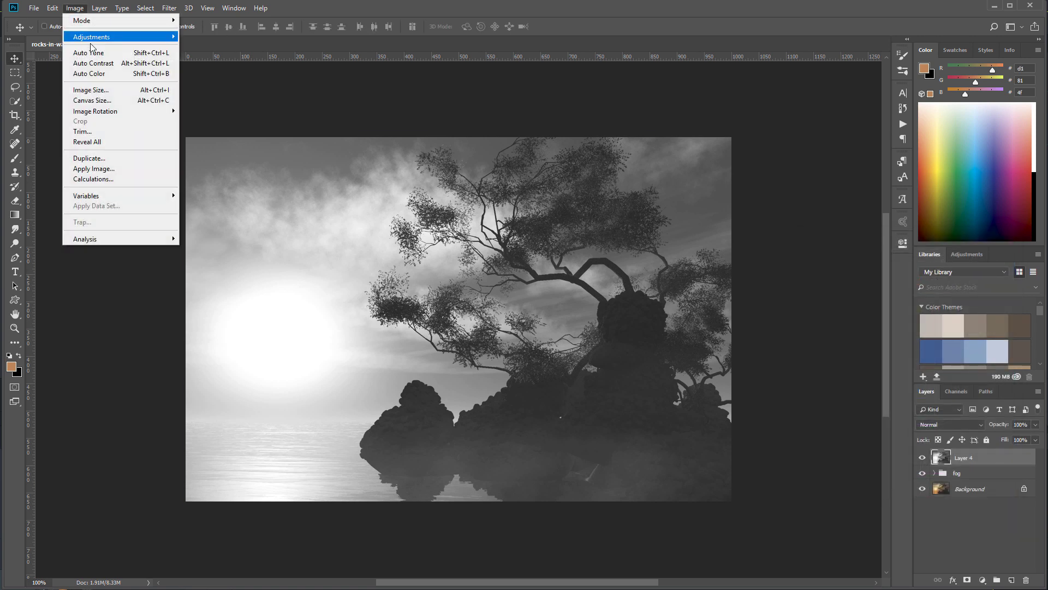
mouse_move(91, 36)
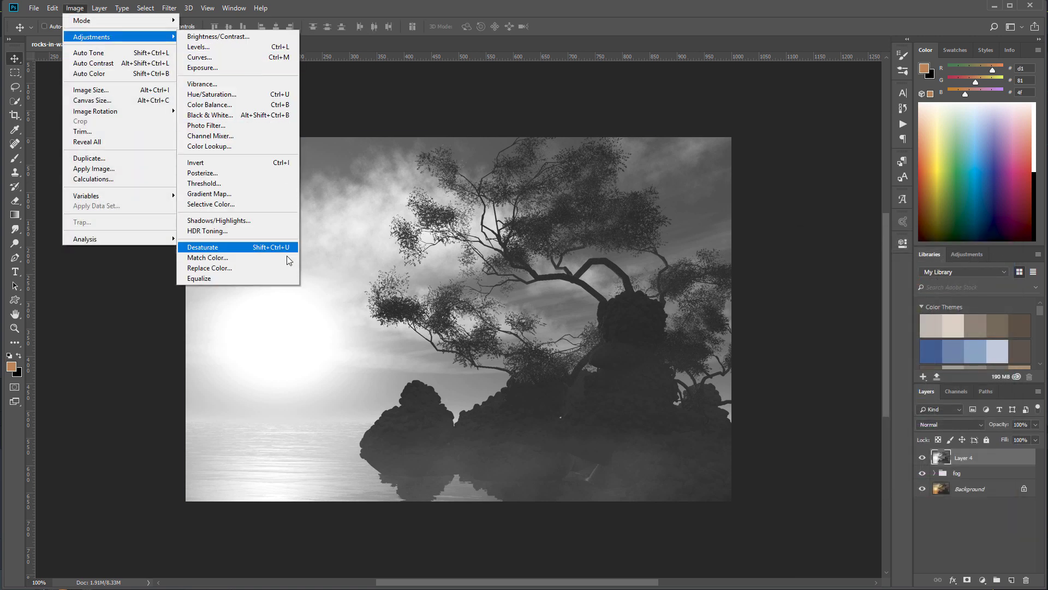
- Apply Shadows/Highlights: amounts 100, radii 16 px, shadows tone 42, highlights tone 45
click(278, 222)
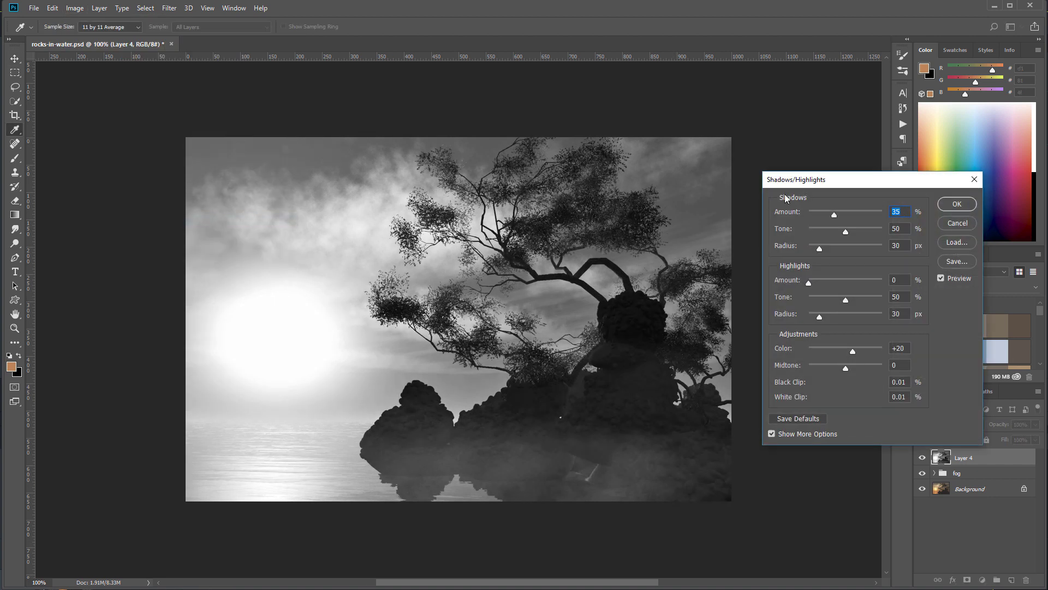
drag(834, 216, 889, 215)
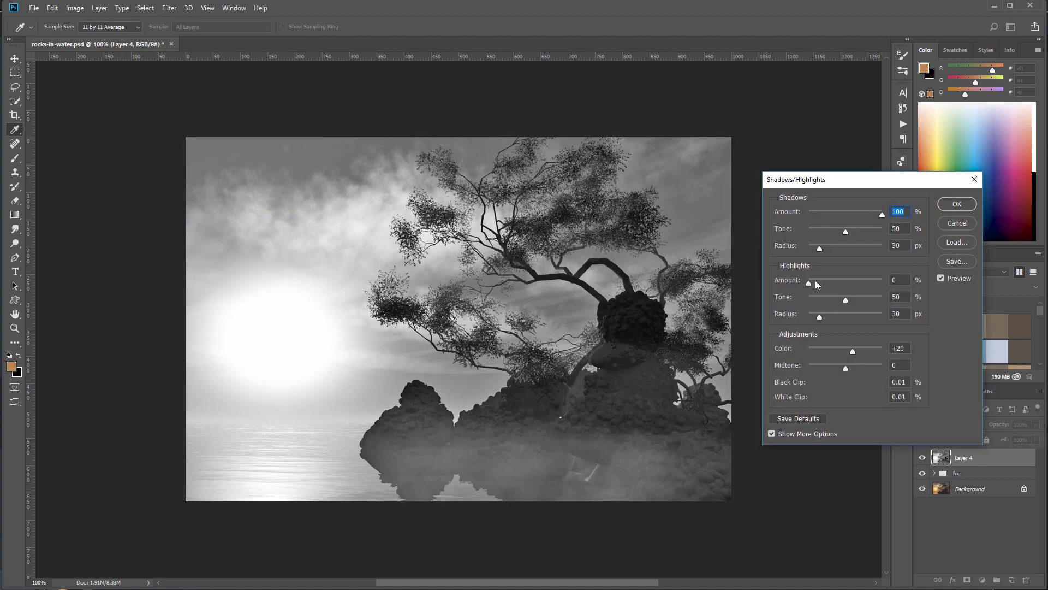
drag(815, 281, 883, 283)
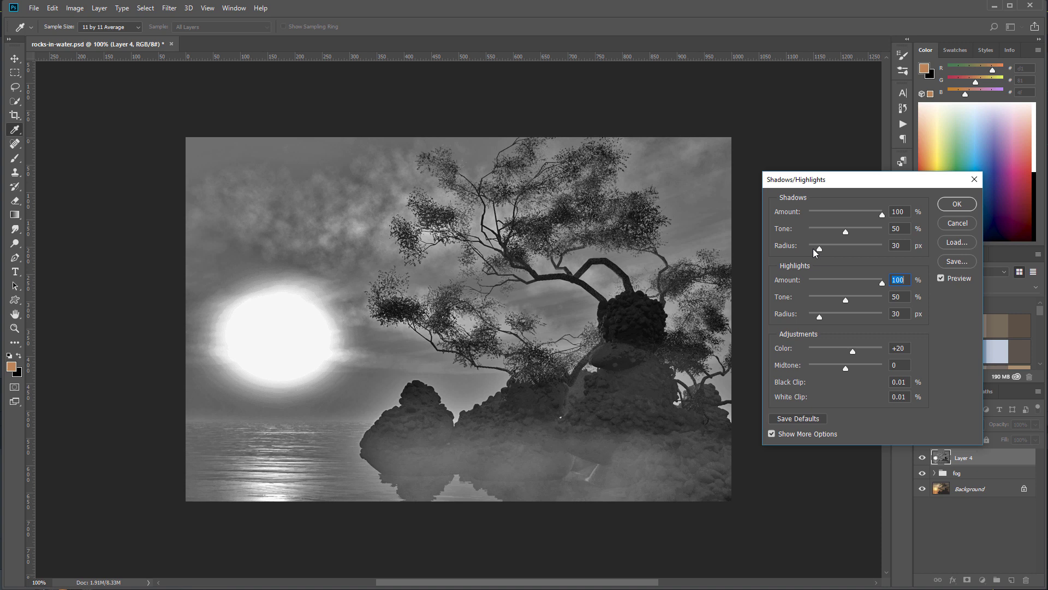
drag(820, 249, 815, 248)
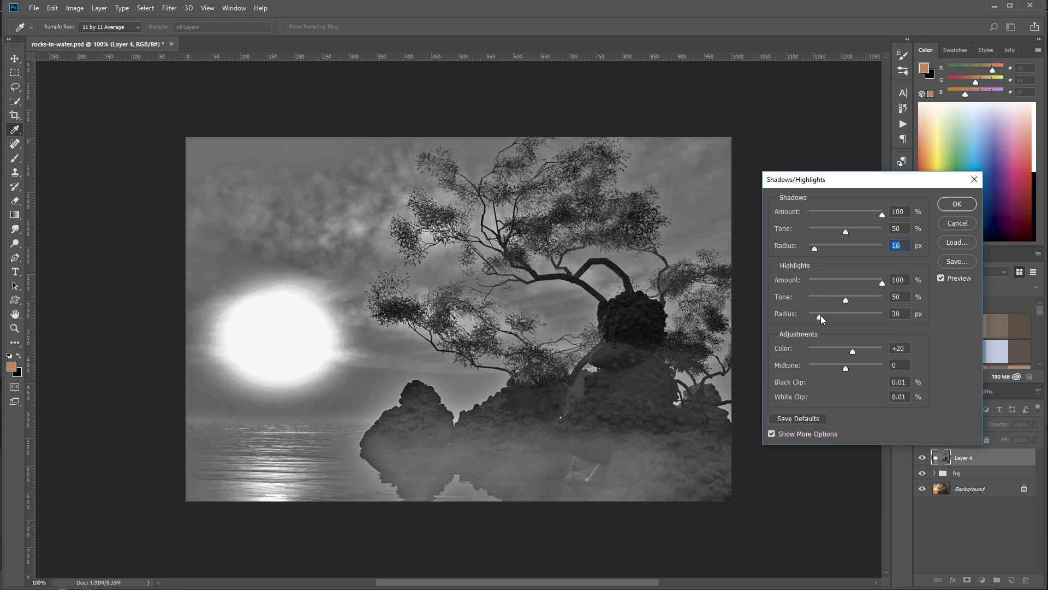
drag(821, 316, 817, 315)
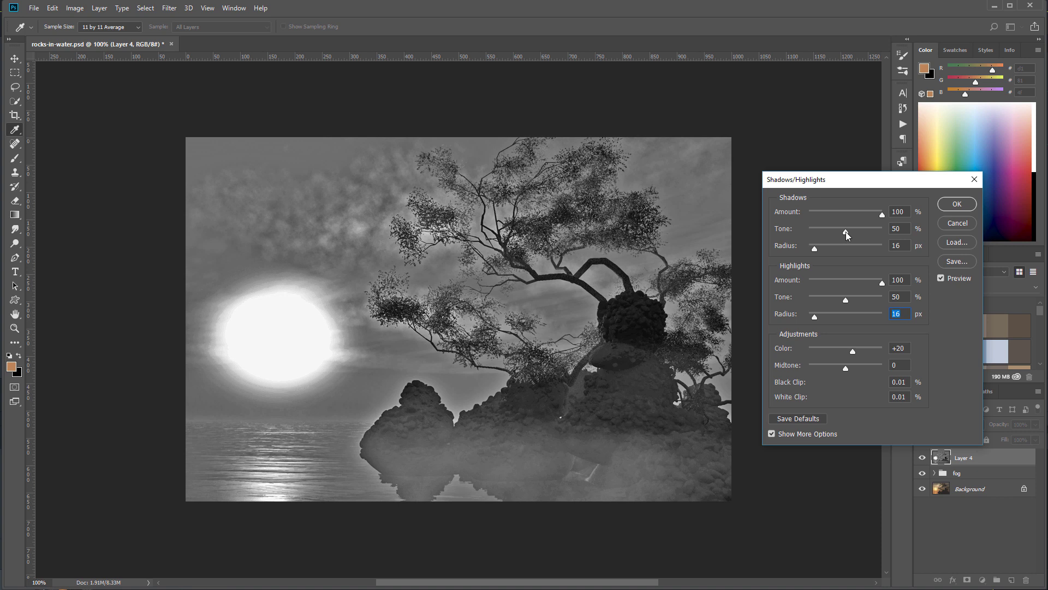
drag(846, 231, 839, 232)
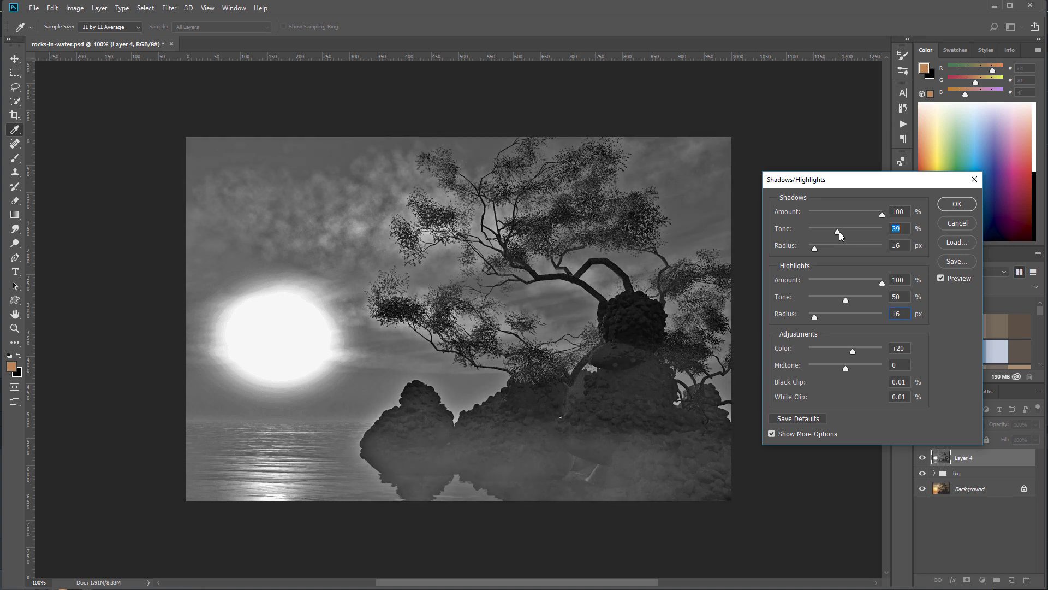
mouse_move(846, 299)
mouse_down()
mouse_move(831, 301)
mouse_move(842, 299)
mouse_up()
click(951, 204)
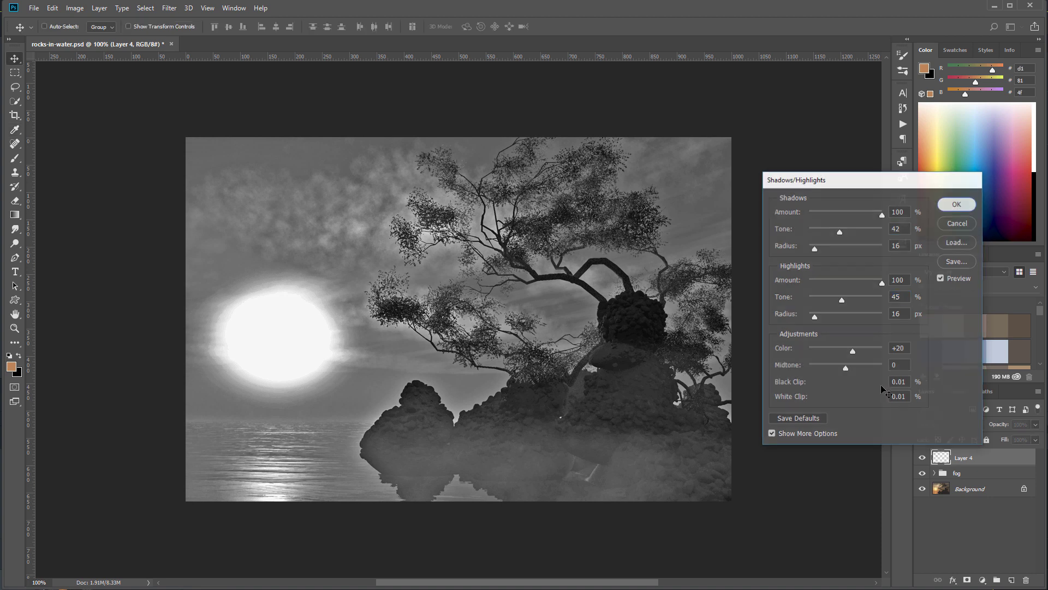
- Set Layer 4 to Soft Light at 10% opacity, comparing it on and off
click(961, 424)
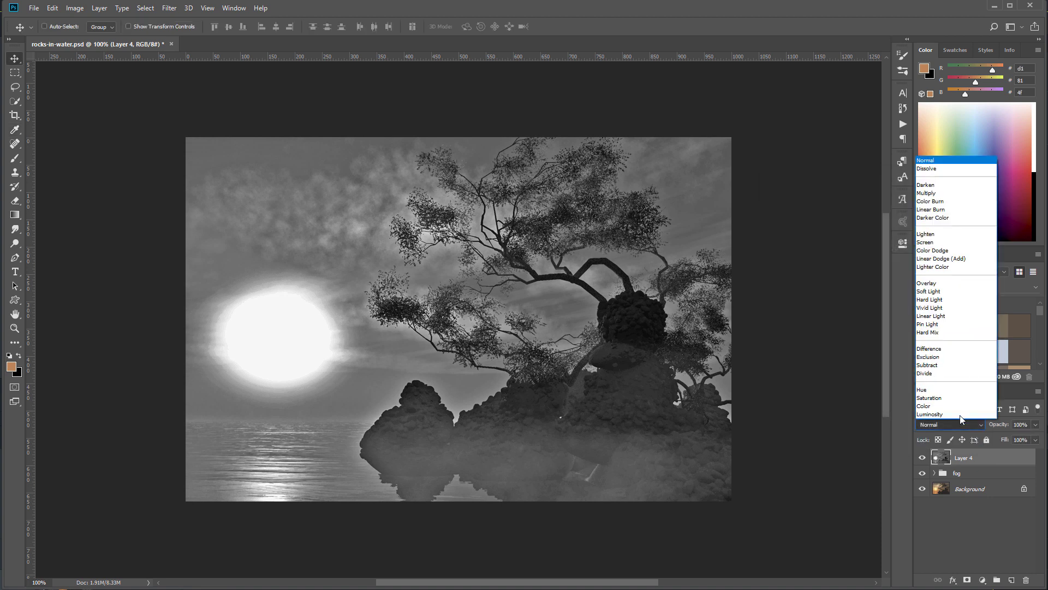
click(948, 292)
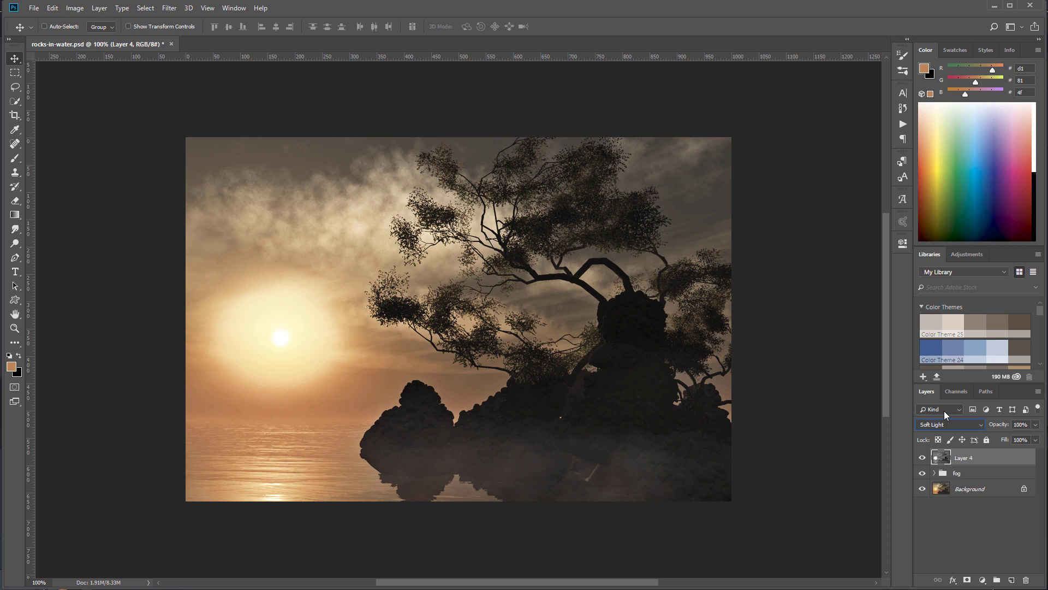
click(922, 457)
click(923, 458)
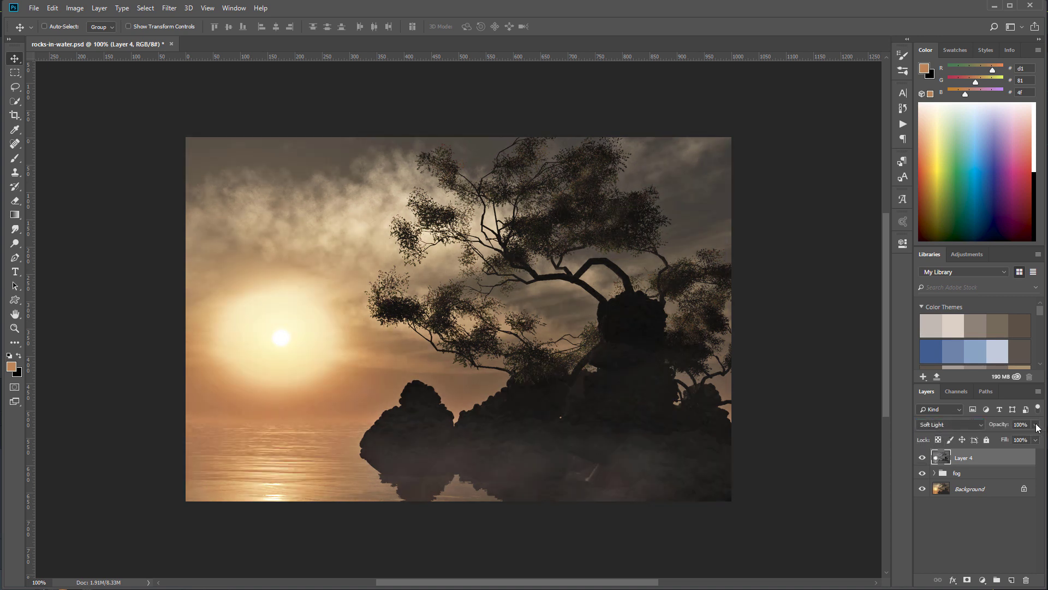
click(1035, 425)
drag(975, 440, 984, 438)
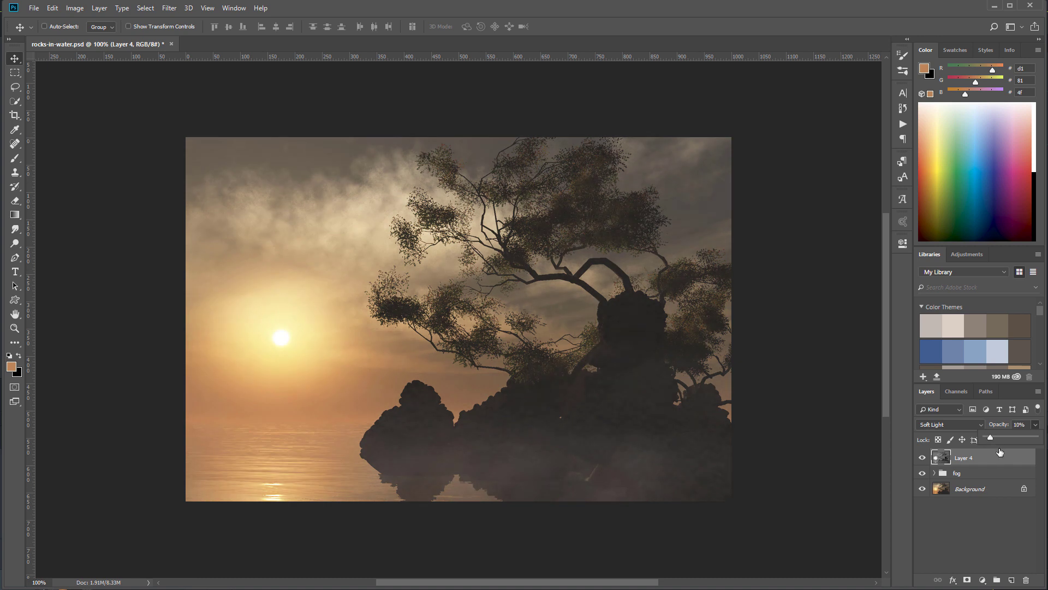
click(999, 451)
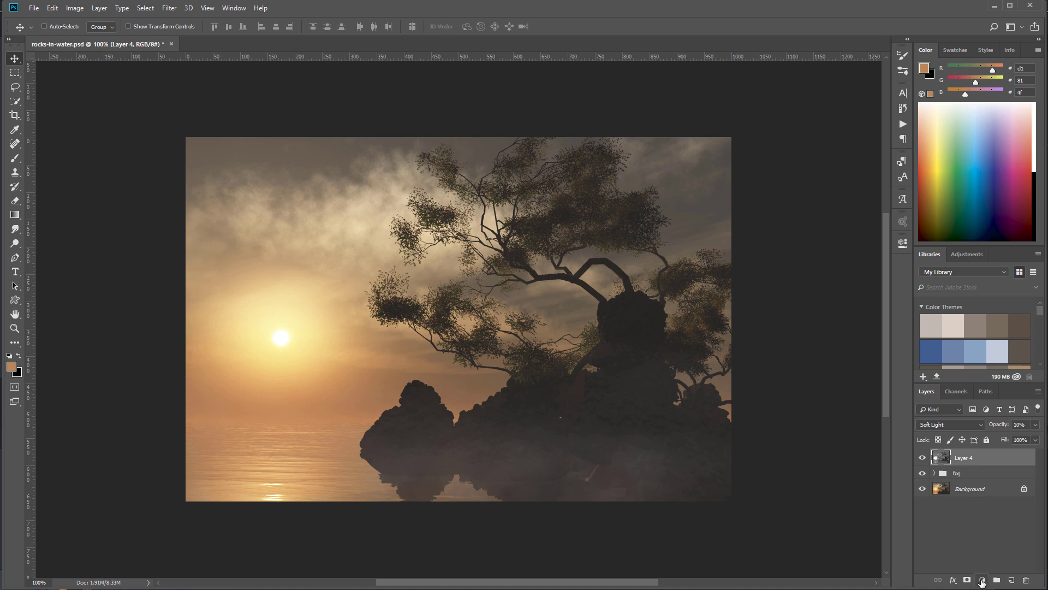
- Add a Color Balance layer with highlights at Cyan-Red -47 and Yellow-Blue +34
click(982, 579)
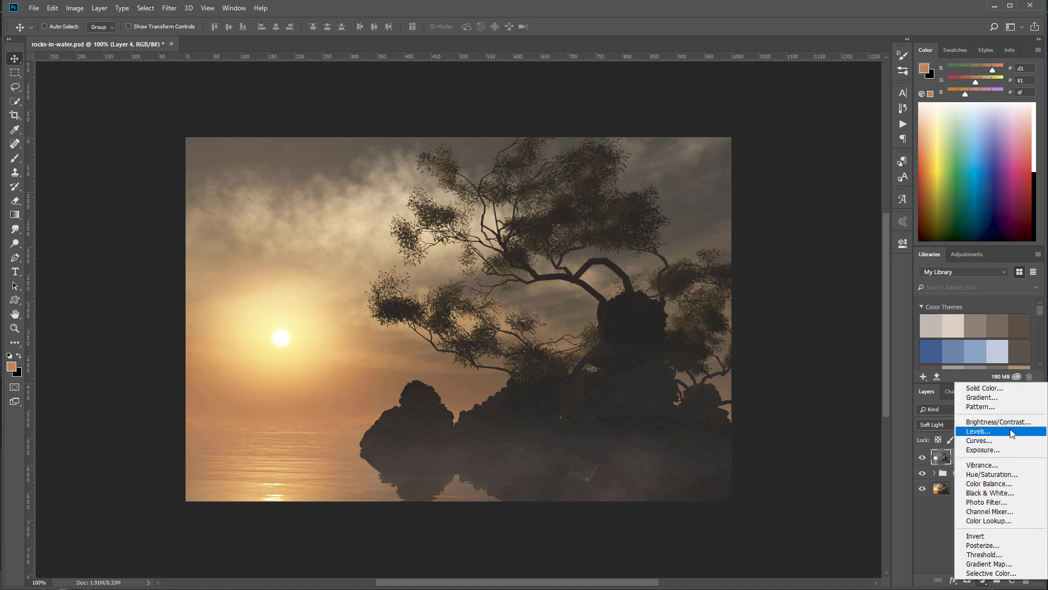
click(1013, 484)
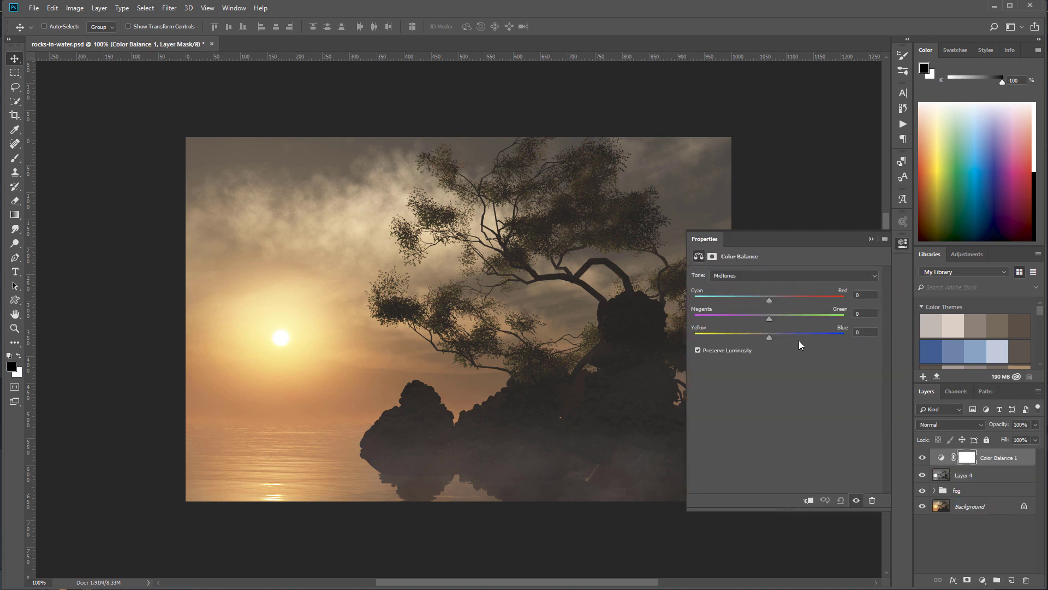
click(790, 275)
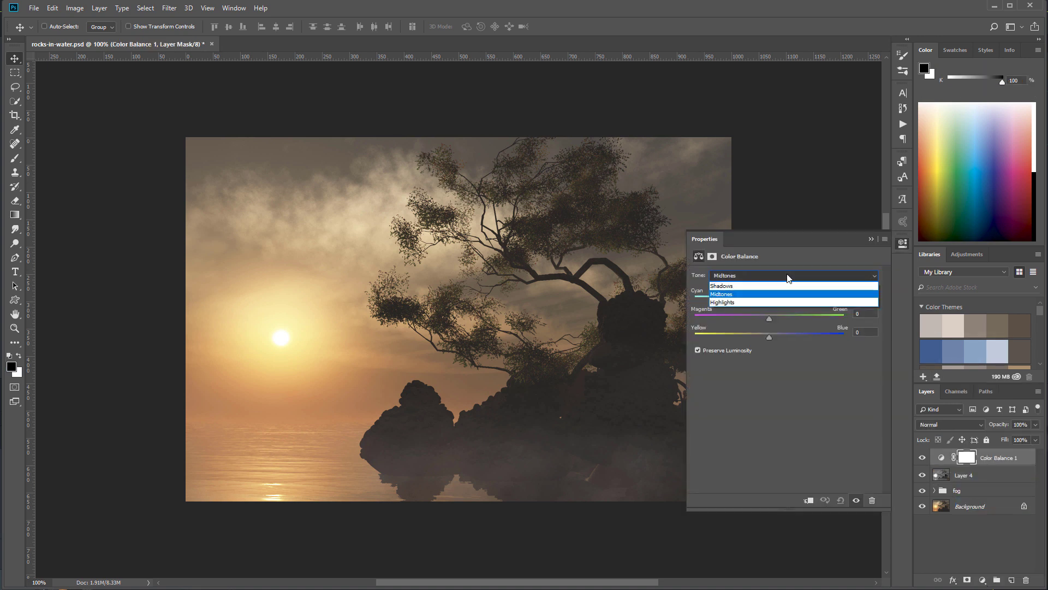
click(776, 302)
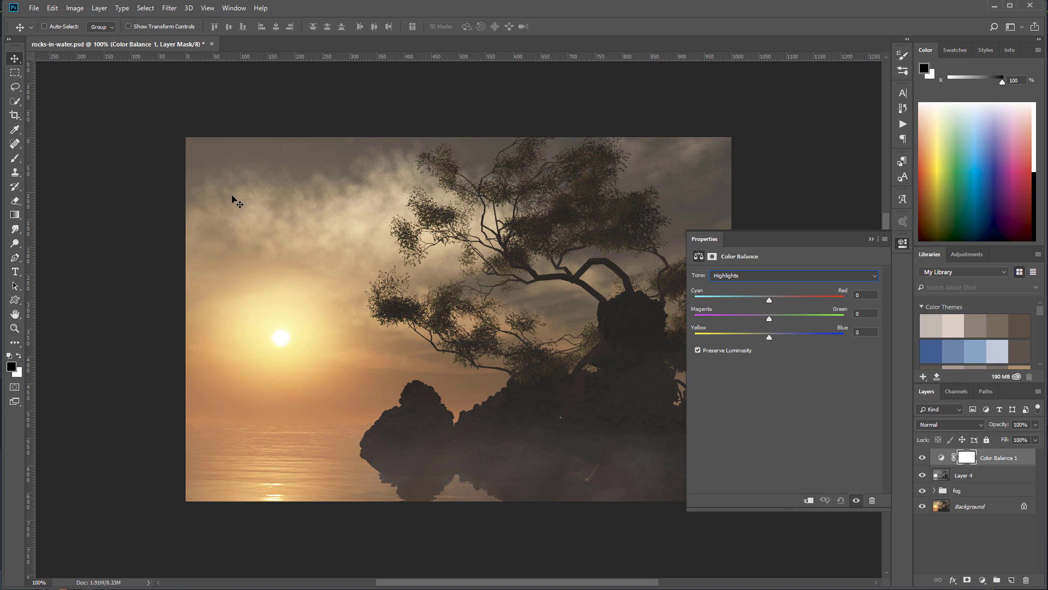
drag(767, 337, 796, 335)
drag(769, 300, 735, 299)
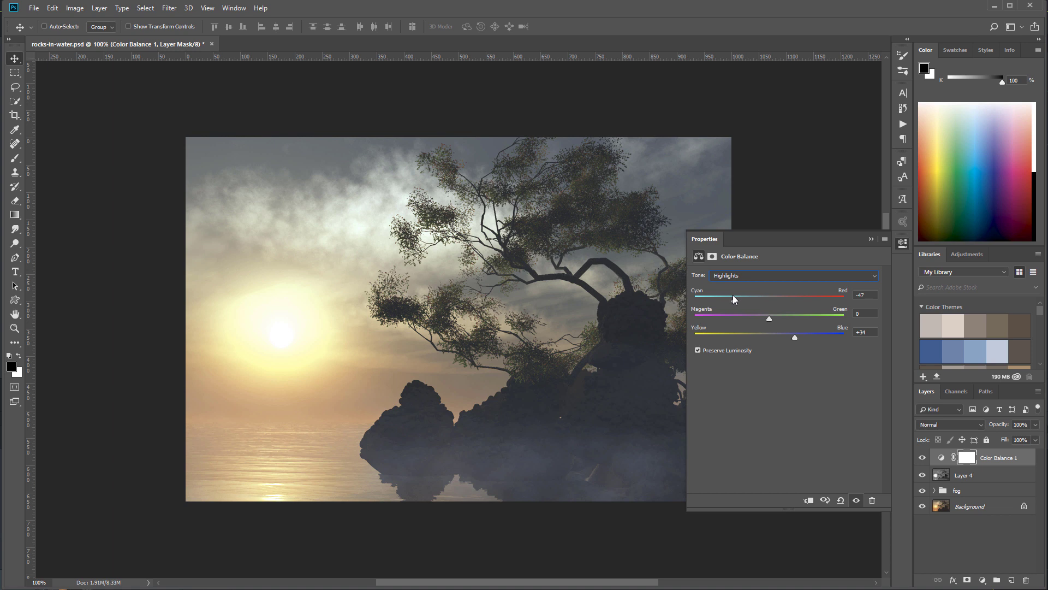
- Shift midtones to Cyan-Red -19 and Yellow-Blue +42, then add a vector mask
click(771, 275)
click(773, 290)
drag(786, 339, 799, 341)
click(901, 242)
click(967, 580)
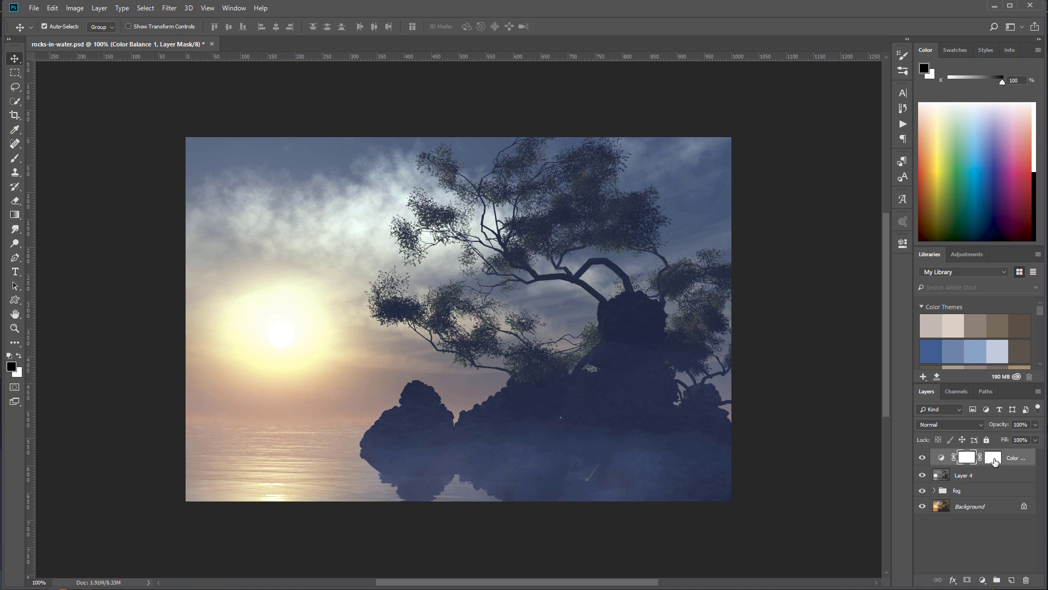
- Invert Color Balance 1's layer mask to black and delete its vector mask
key(ctrl+i)
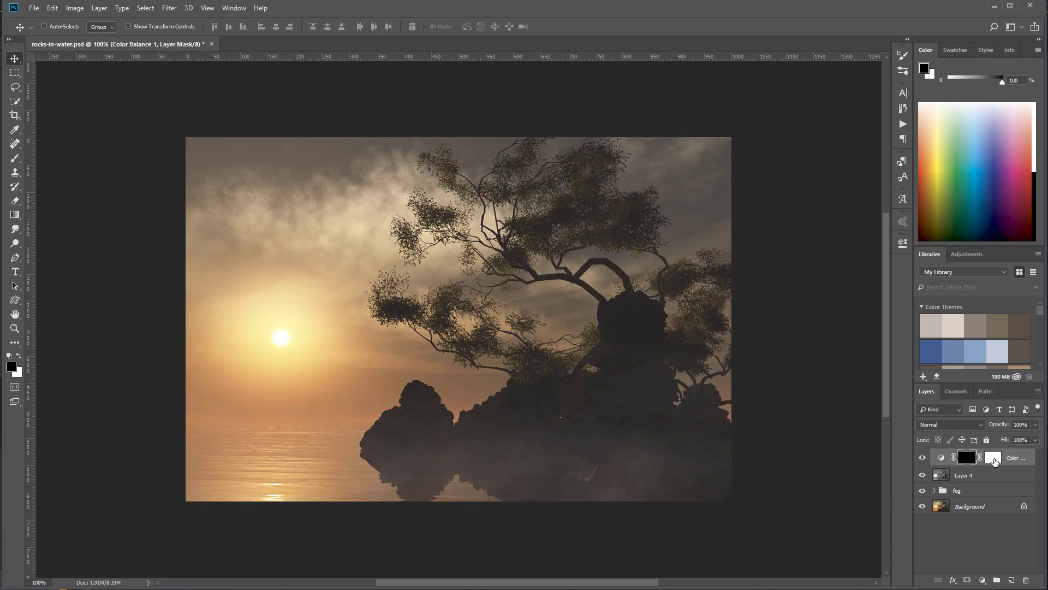
drag(995, 460, 1027, 580)
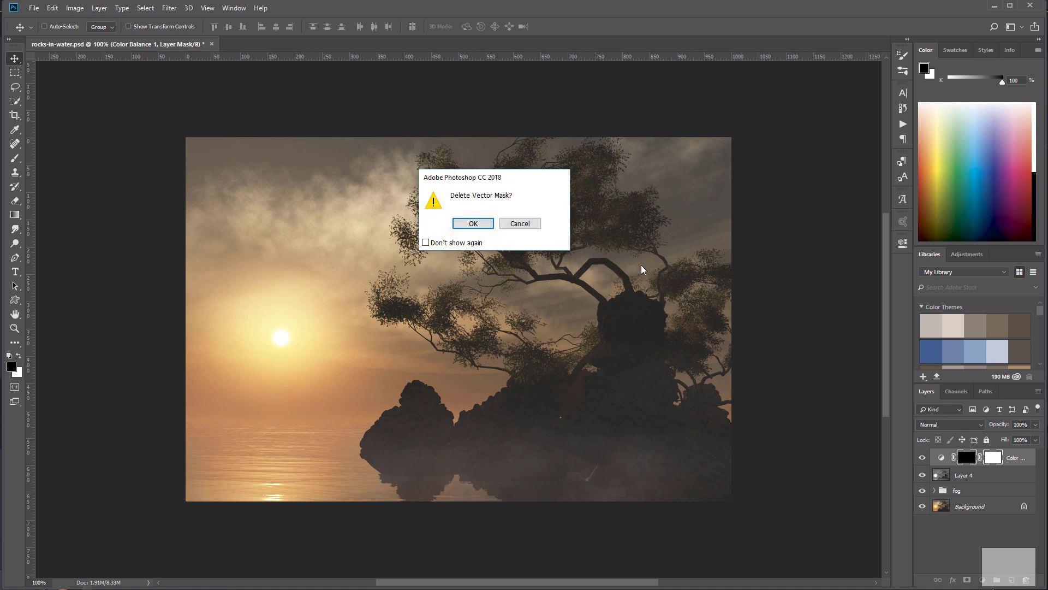
click(475, 224)
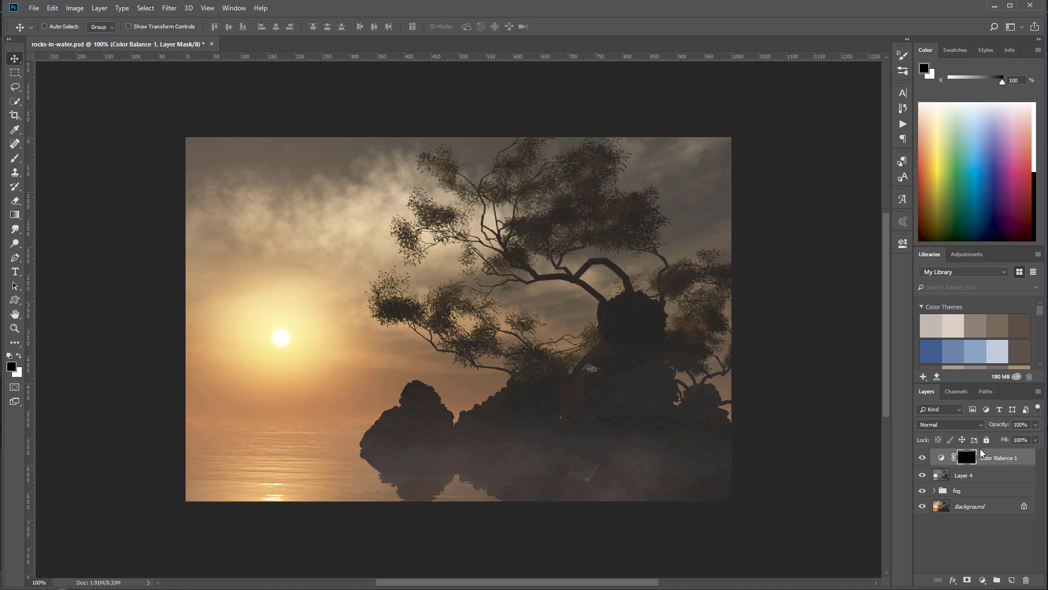
click(14, 158)
- Paint the mask with a soft white brush at 10% over the upper sky and tree
right_click(484, 216)
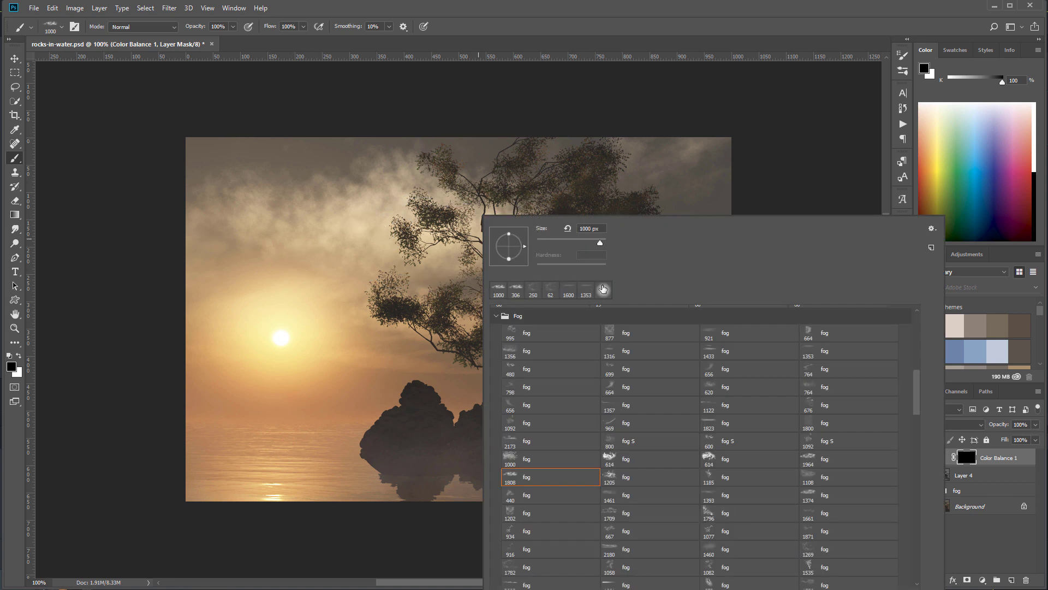
click(603, 291)
click(782, 121)
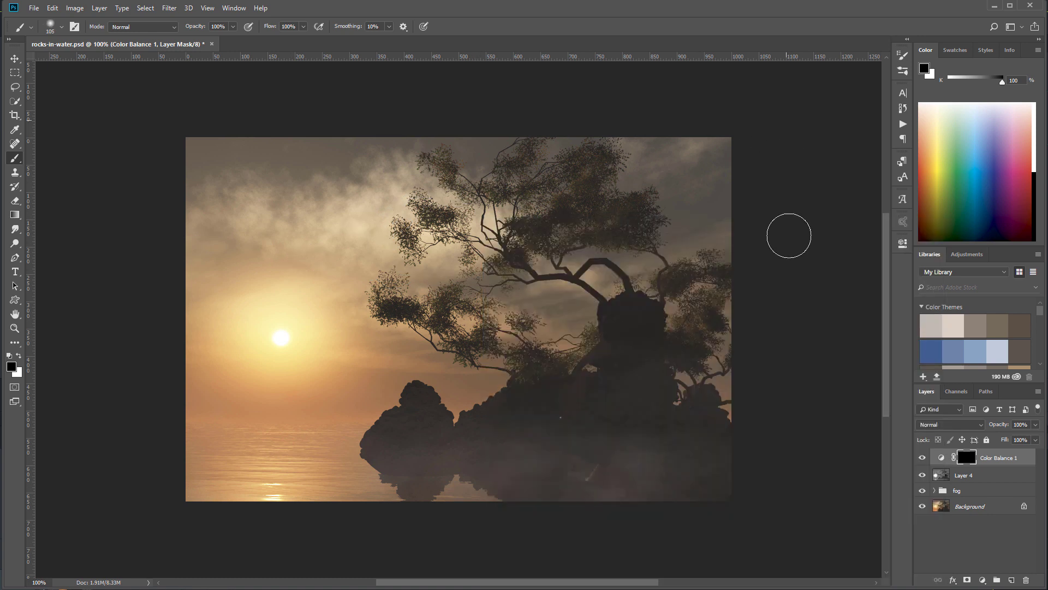
key(x)
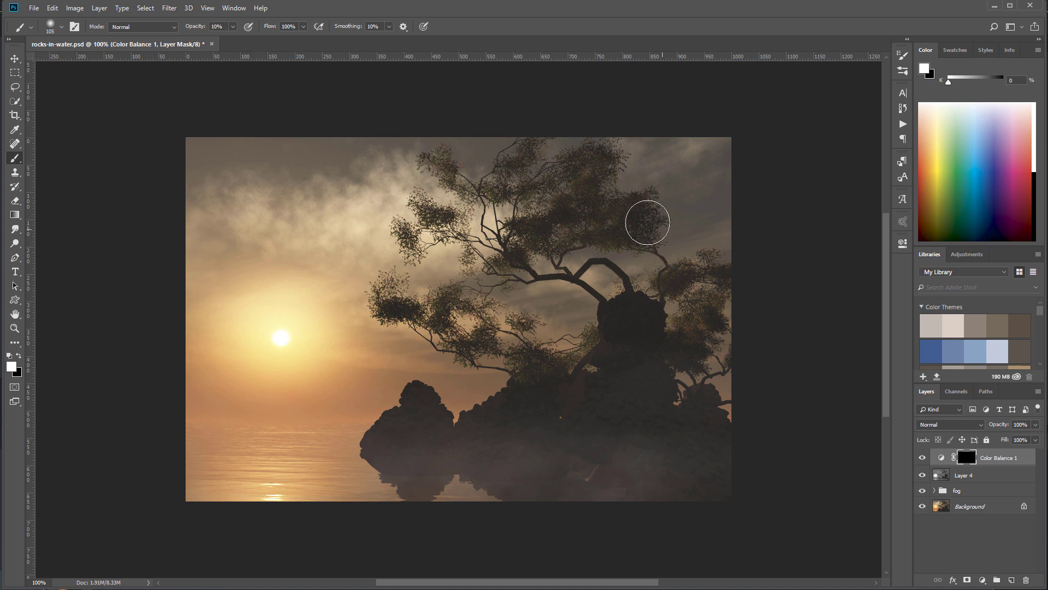
key(bracketright)
key(bracketright)
key(bracketright)
key(bracketright)
key(bracketright)
key(bracketright)
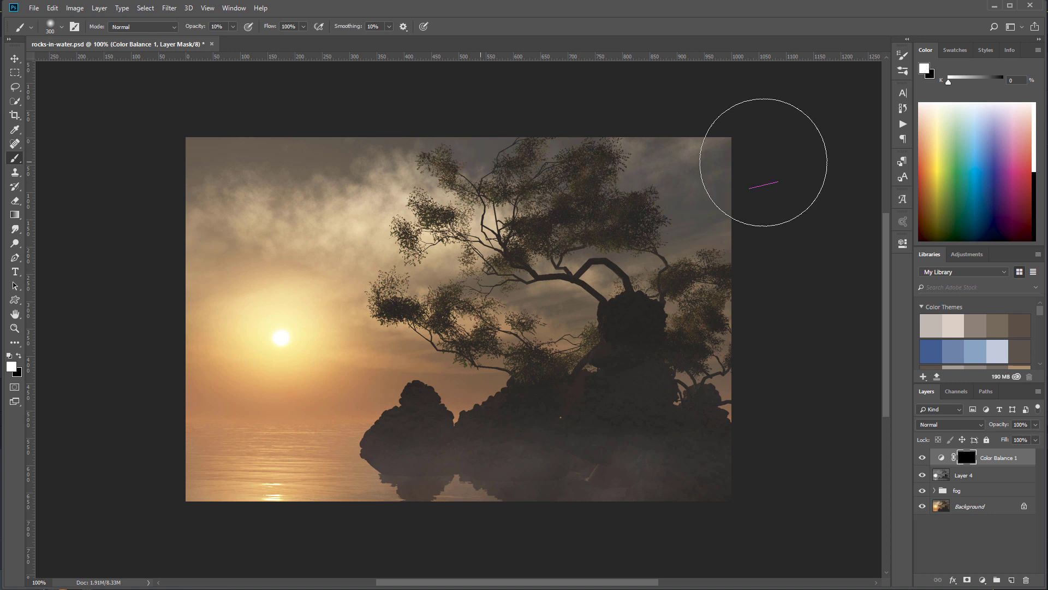
mouse_move(762, 175)
mouse_down()
mouse_move(726, 191)
mouse_move(709, 174)
mouse_move(643, 152)
mouse_up()
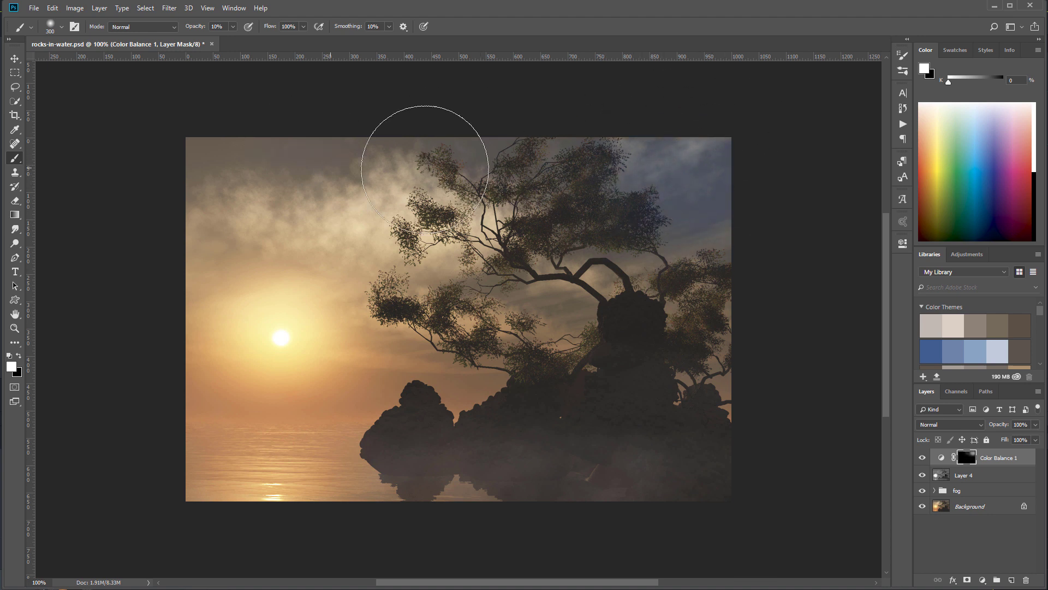
mouse_move(541, 181)
mouse_down()
mouse_move(627, 240)
mouse_move(678, 234)
mouse_move(734, 273)
mouse_move(732, 348)
mouse_up()
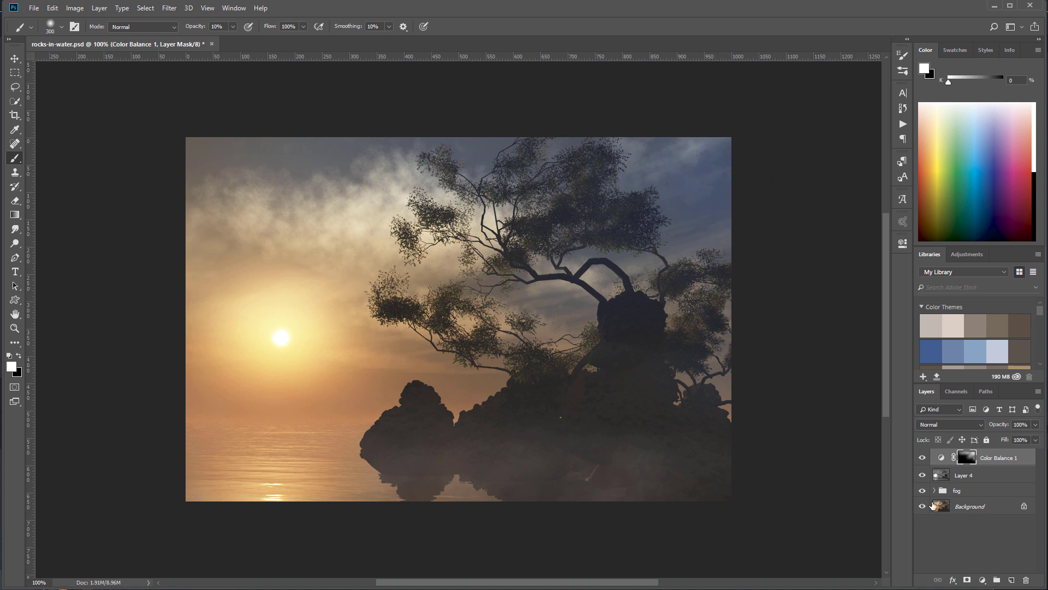
click(922, 458)
- Add a second Color Balance layer with highlights at Cyan-Red +18, Yellow-Blue -13
click(982, 580)
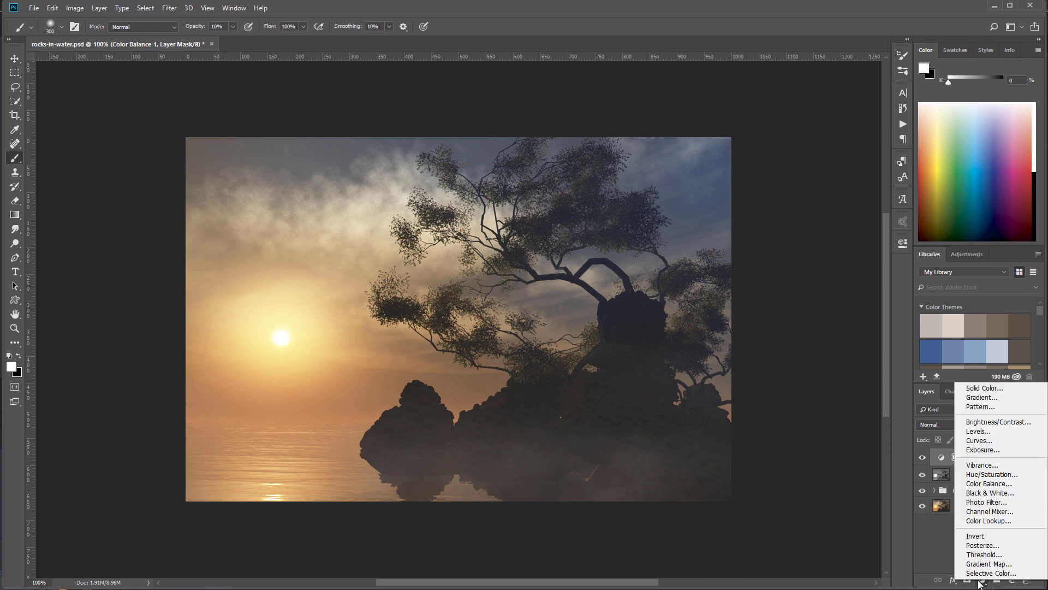
click(989, 483)
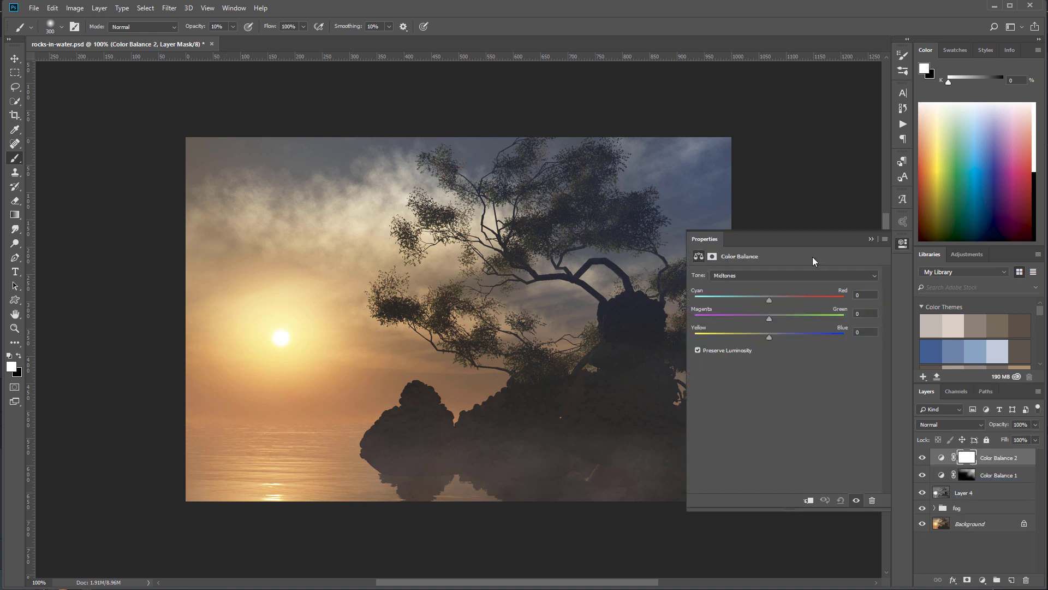
click(769, 275)
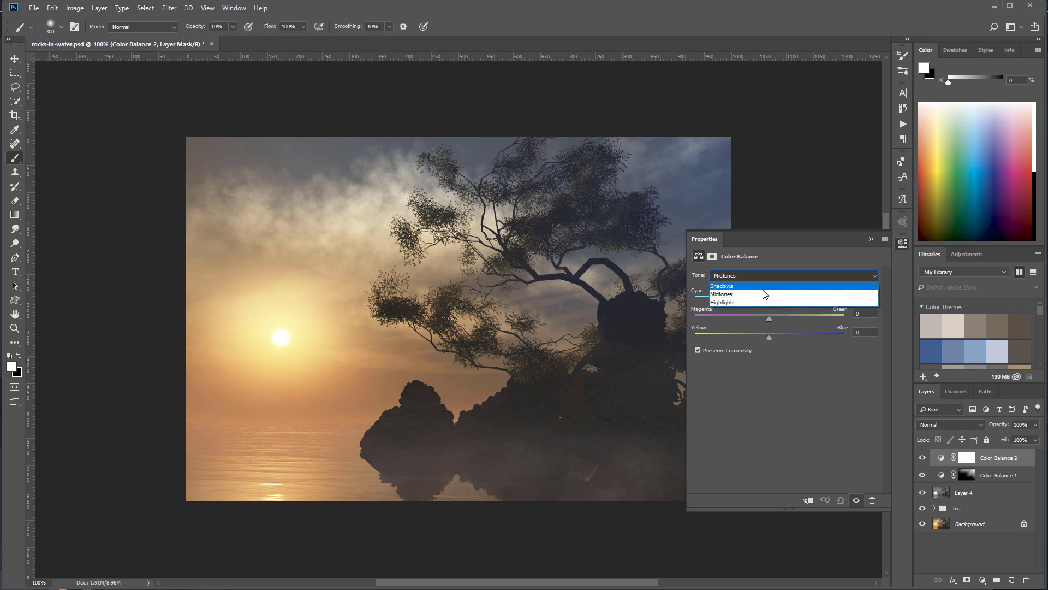
click(761, 303)
drag(771, 302, 778, 301)
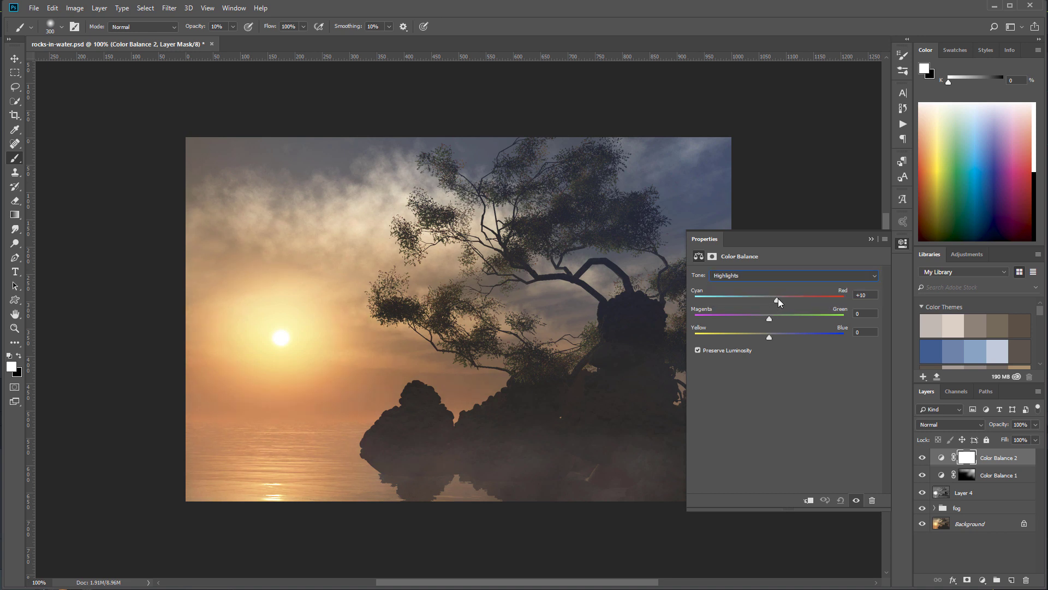
drag(768, 336, 760, 337)
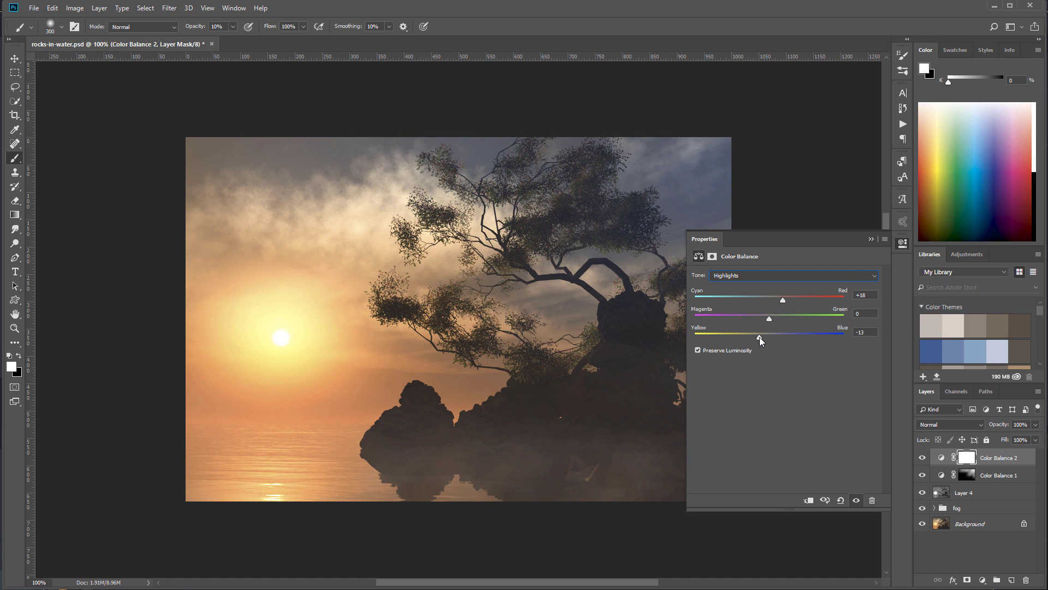
- Set its midtones to Cyan-Red +27, Magenta-Green -4, Yellow-Blue -7
click(761, 275)
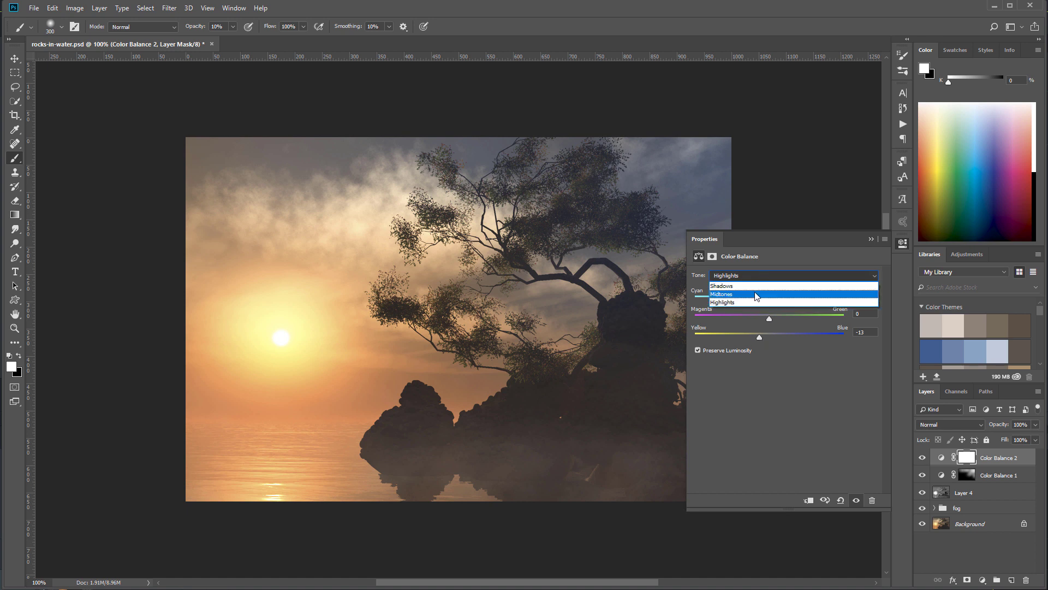
click(770, 290)
drag(769, 300, 784, 300)
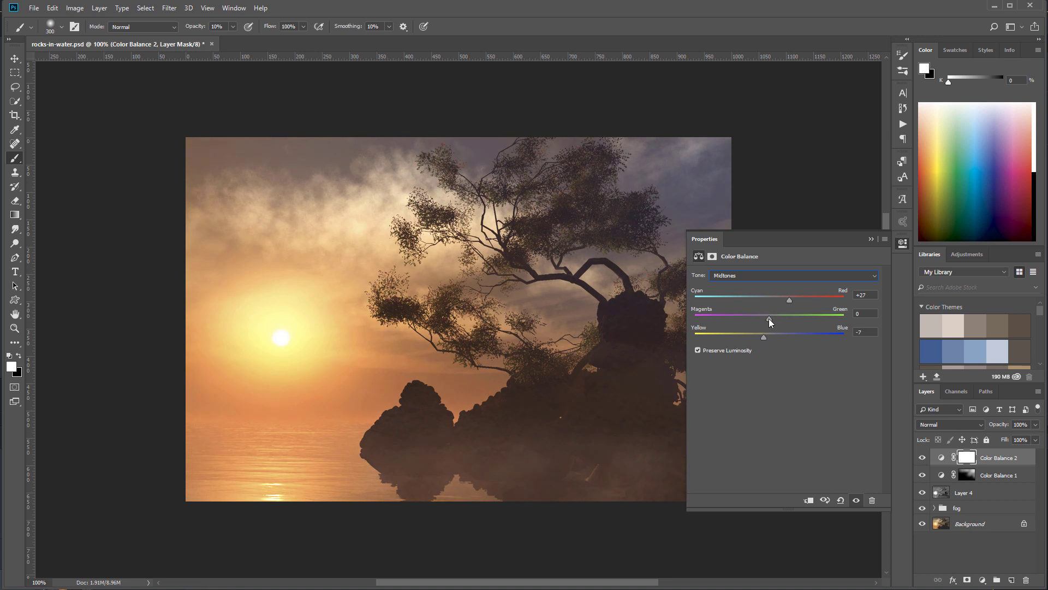
drag(770, 318, 775, 318)
- Invert the Color Balance 2 mask and paint warmth back over the water, rocks and sun
click(904, 244)
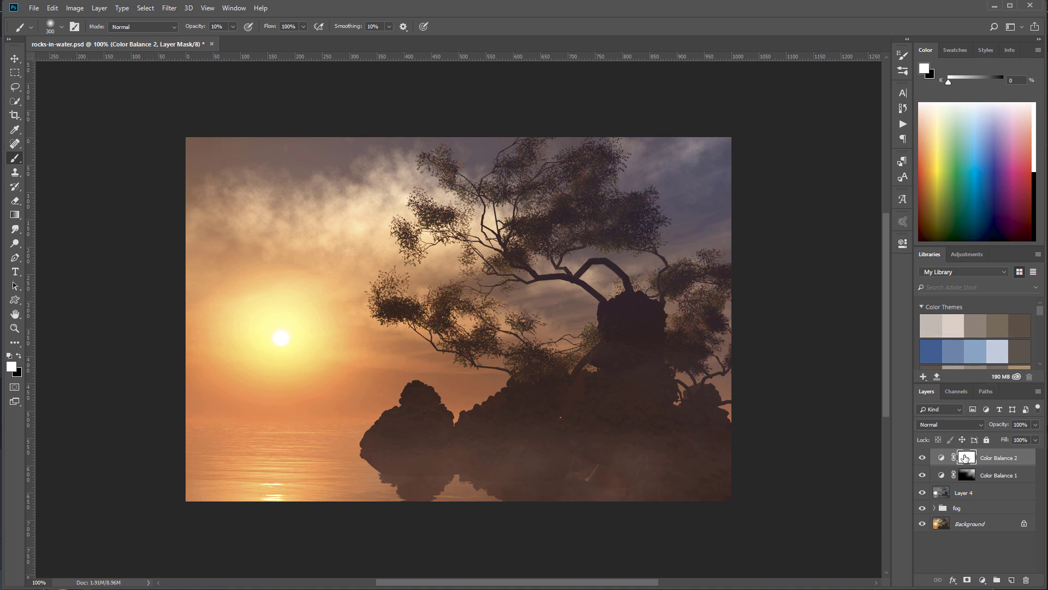
key(ctrl+i)
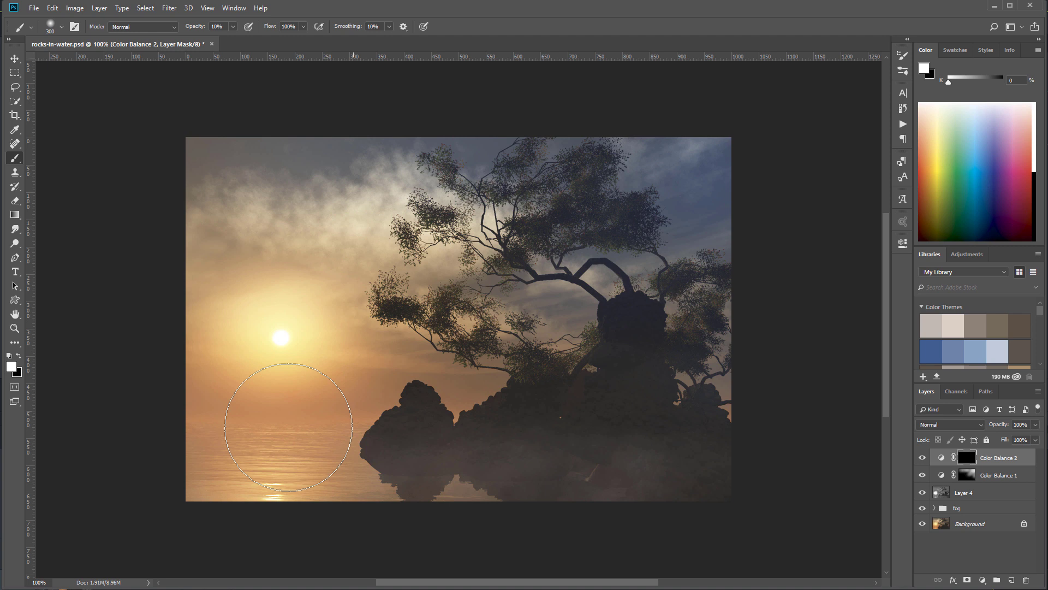
mouse_move(286, 444)
mouse_down()
mouse_move(322, 435)
mouse_move(339, 450)
mouse_up()
drag(339, 449, 573, 456)
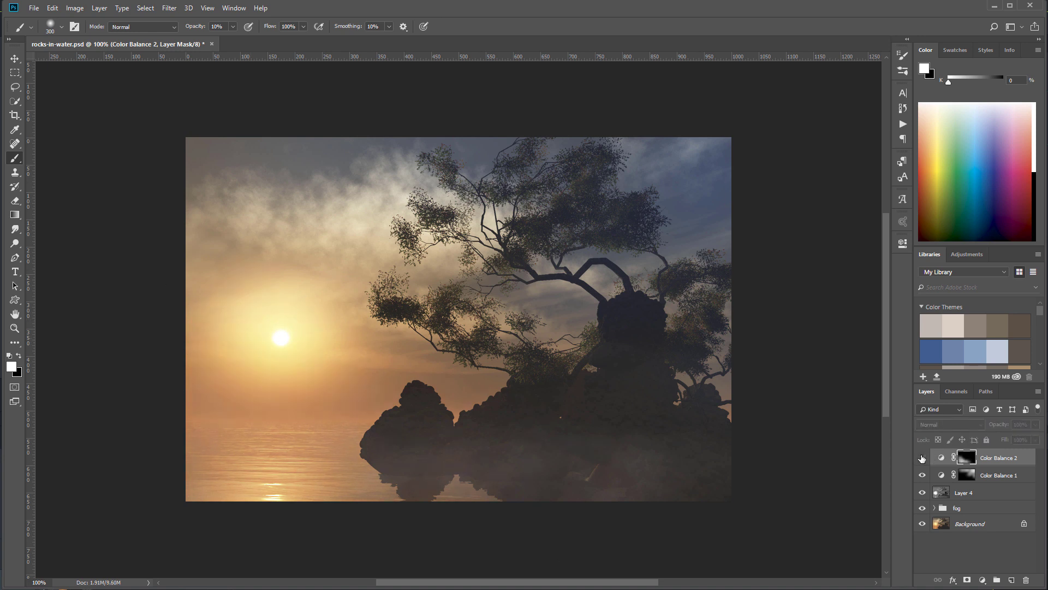
drag(339, 456, 512, 460)
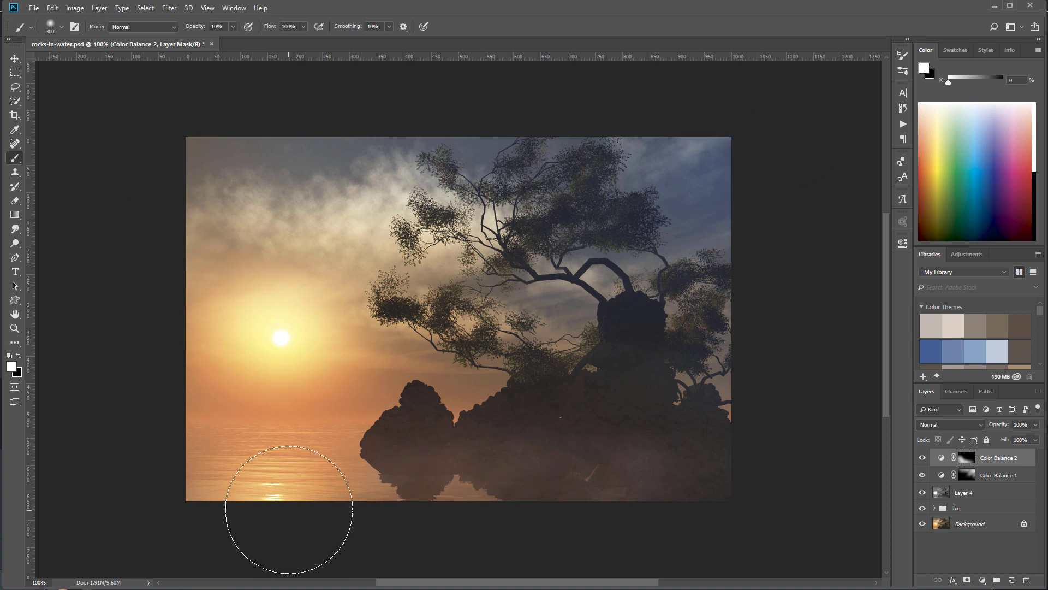
drag(316, 301, 267, 368)
click(257, 373)
- Add a Curves layer in Color blend mode, lifting and bending the Blue curve
click(982, 580)
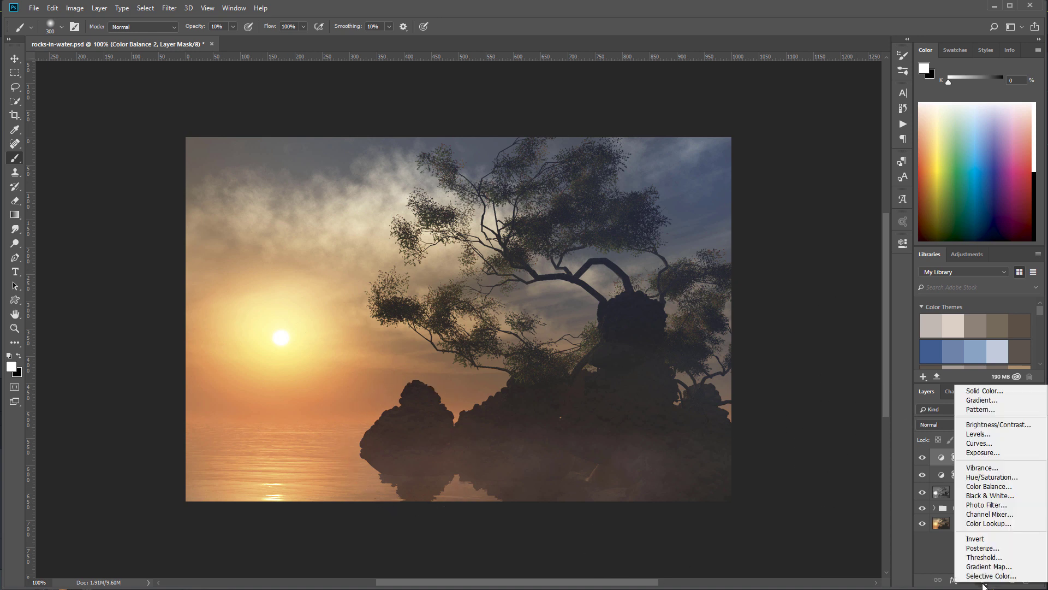
click(988, 444)
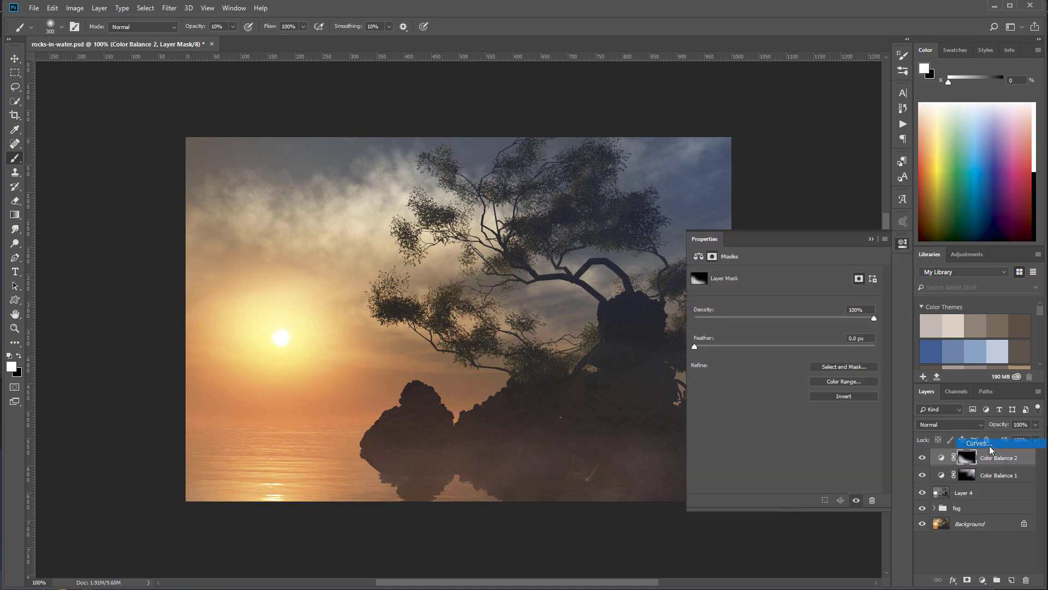
click(958, 424)
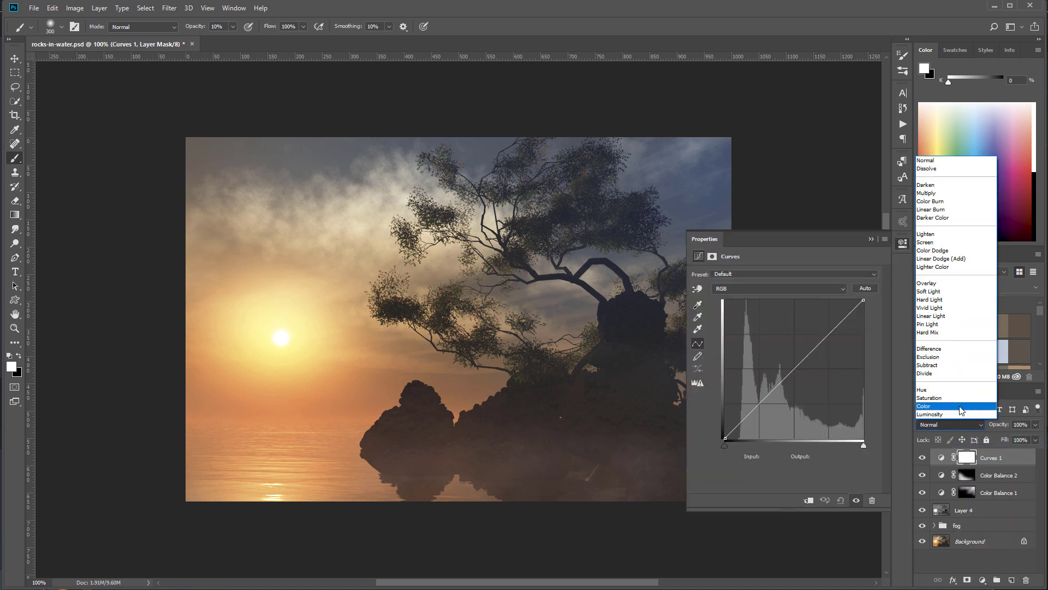
click(960, 407)
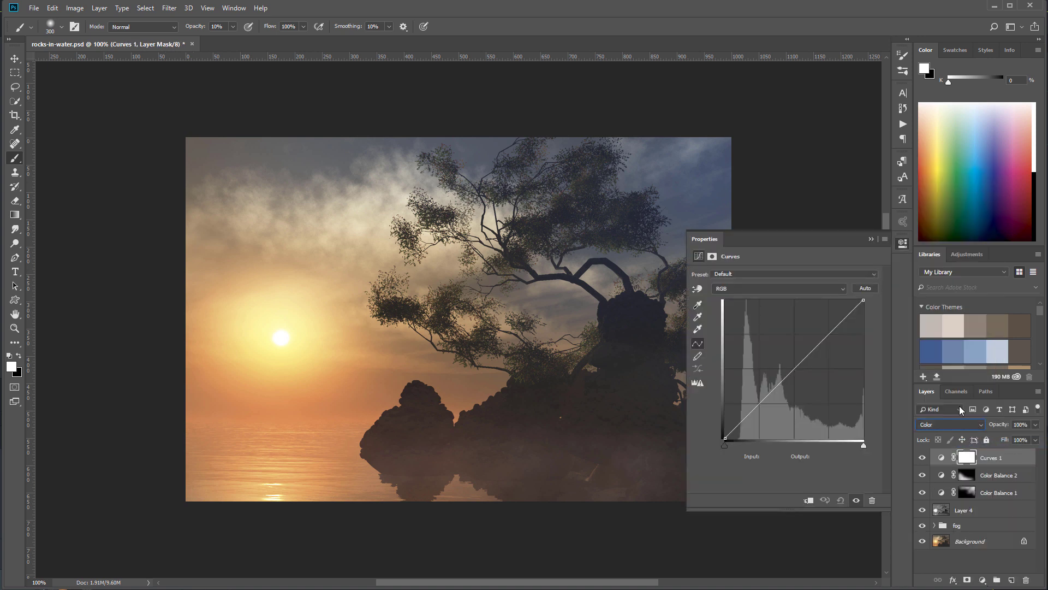
click(757, 289)
click(757, 321)
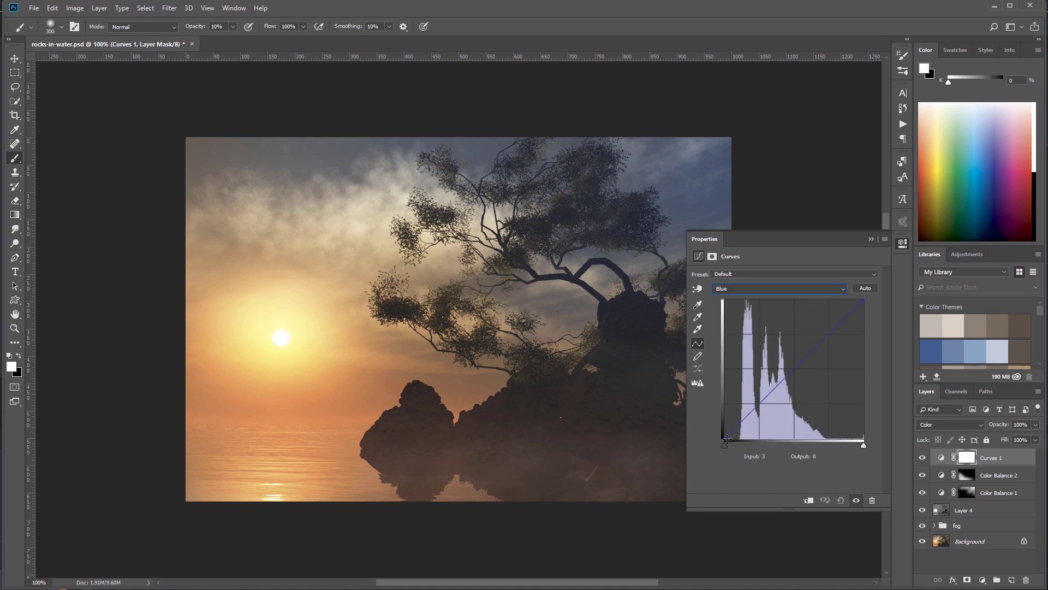
drag(724, 439, 713, 419)
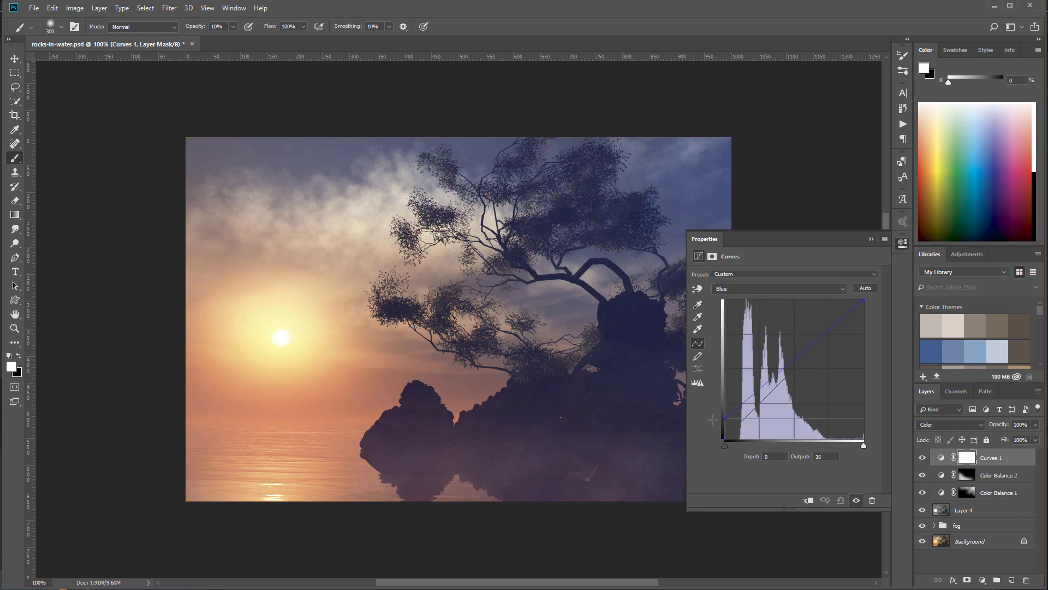
drag(786, 369, 796, 372)
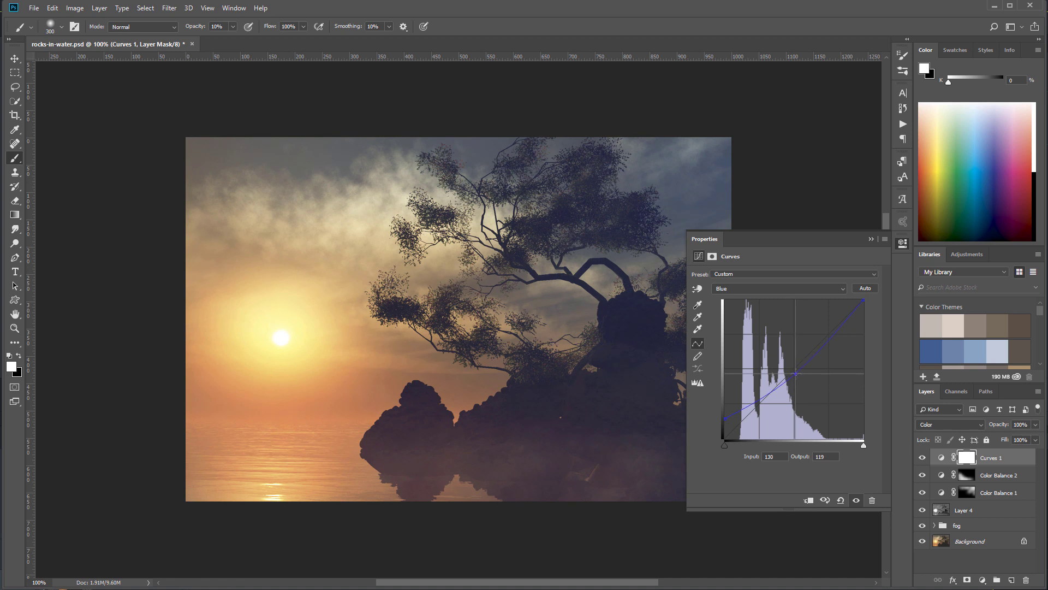
- Move the Red curve's black point inward, raise a midpoint, and compare before and after
click(773, 288)
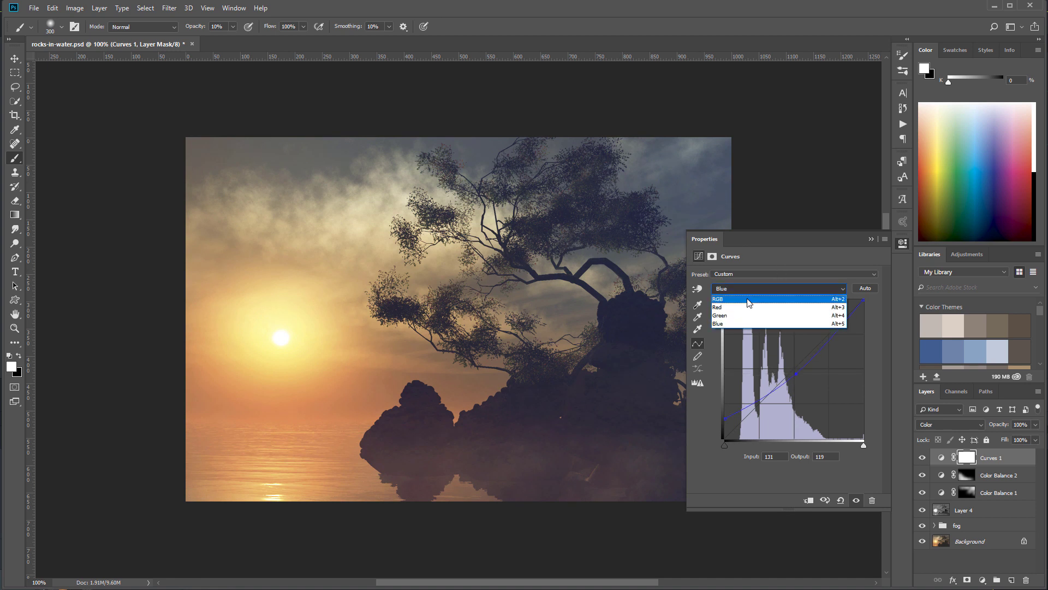
click(769, 308)
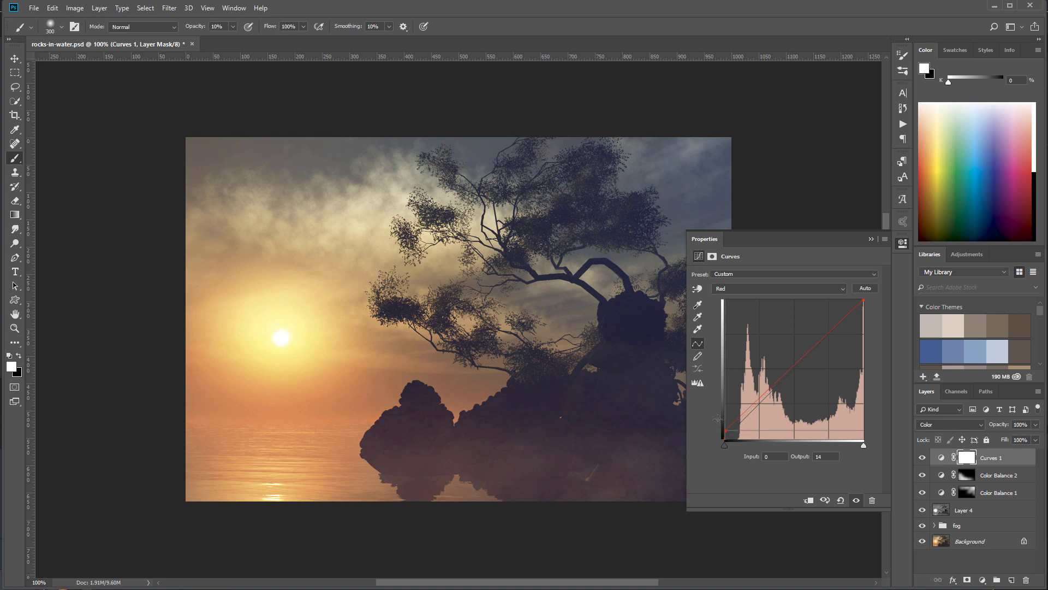
drag(727, 439, 739, 463)
drag(784, 386, 784, 379)
click(923, 459)
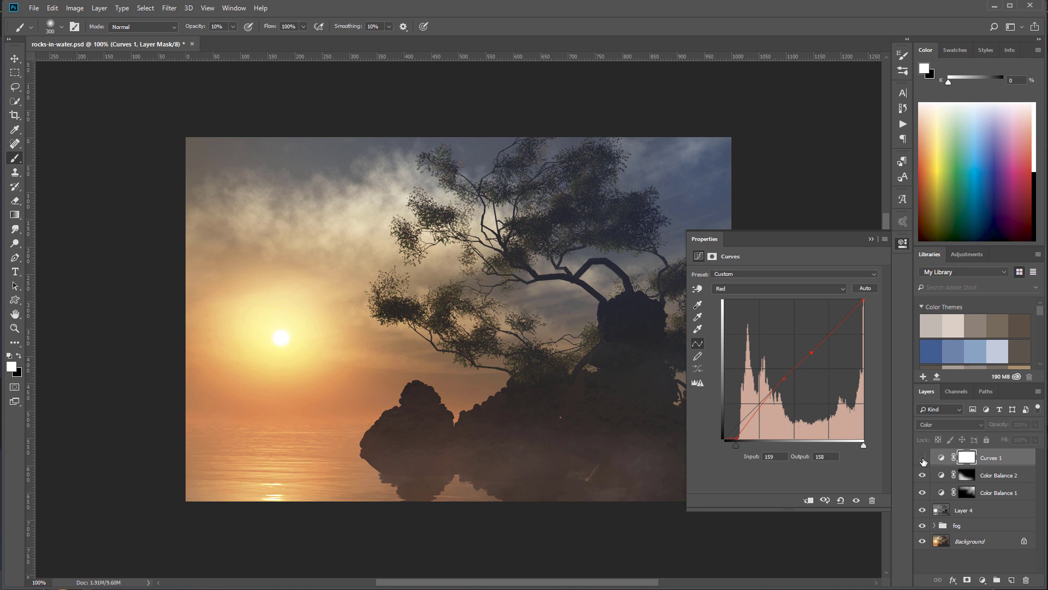
click(923, 460)
- Create Layer 5 above Curves 1 and fill it with 50% gray using Shift+F5
click(904, 241)
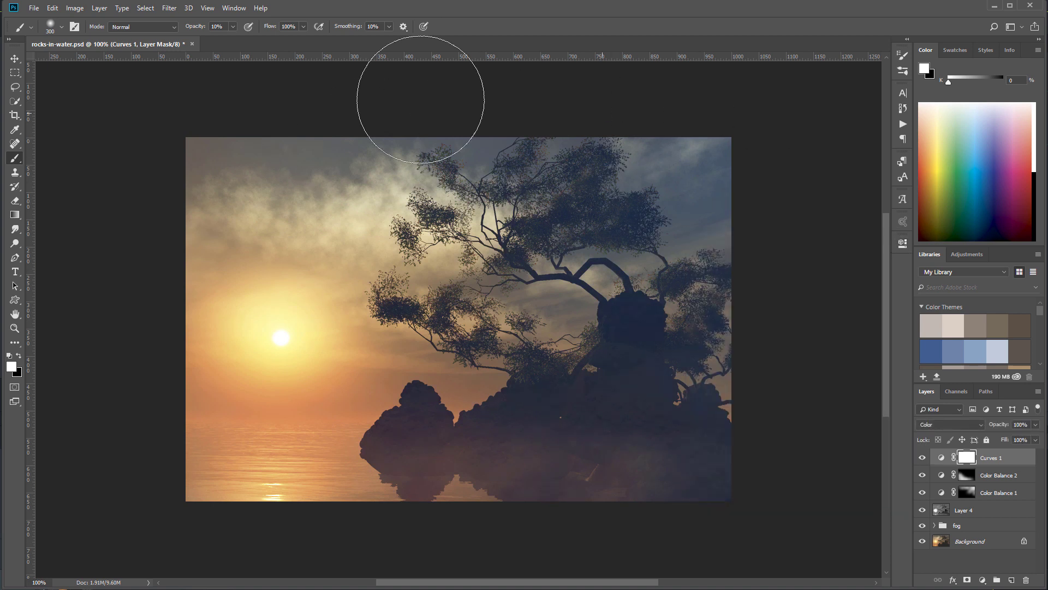
click(13, 60)
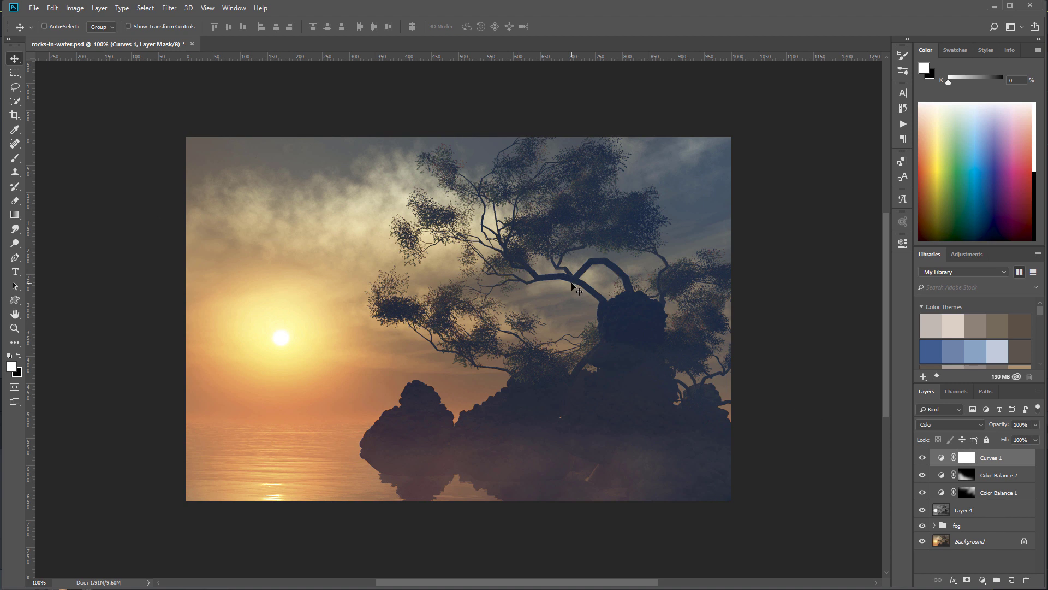
click(1011, 581)
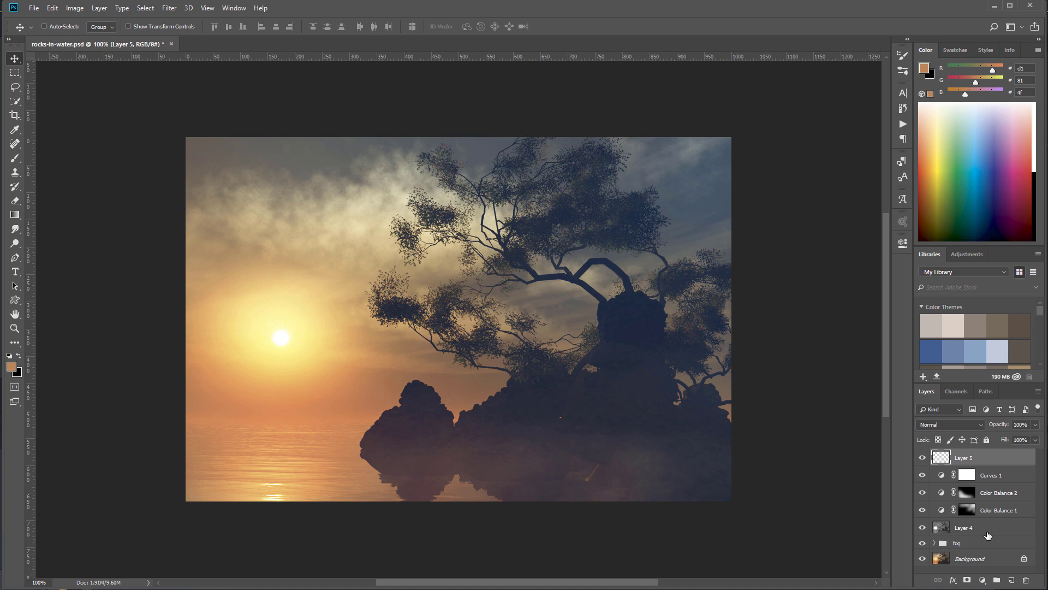
key(shift+F5)
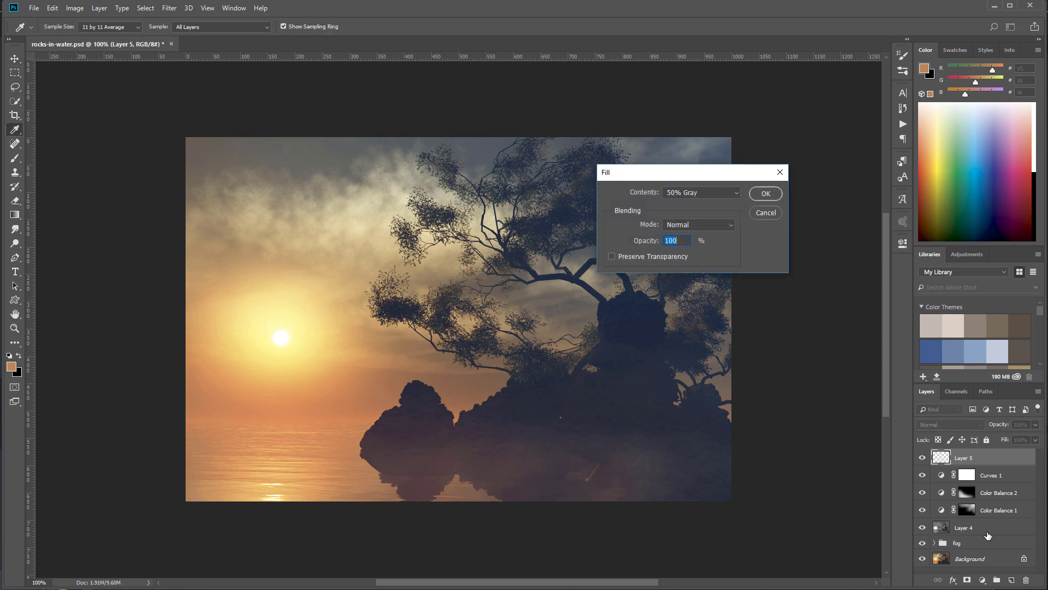
key(Return)
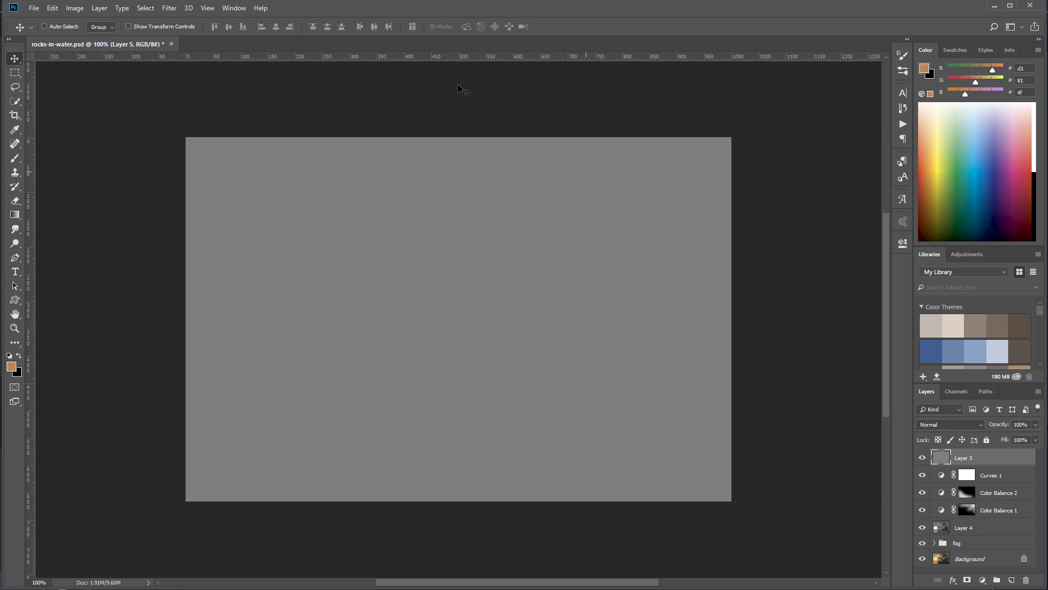
click(169, 7)
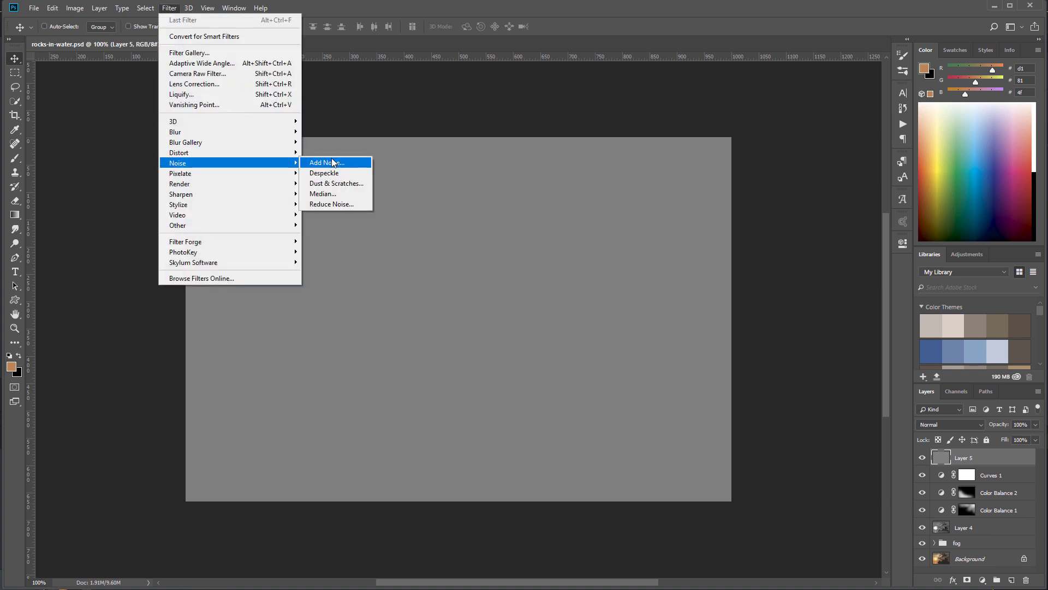
- Add Noise to the gray layer and blend it in Soft Light at 18% opacity
click(335, 163)
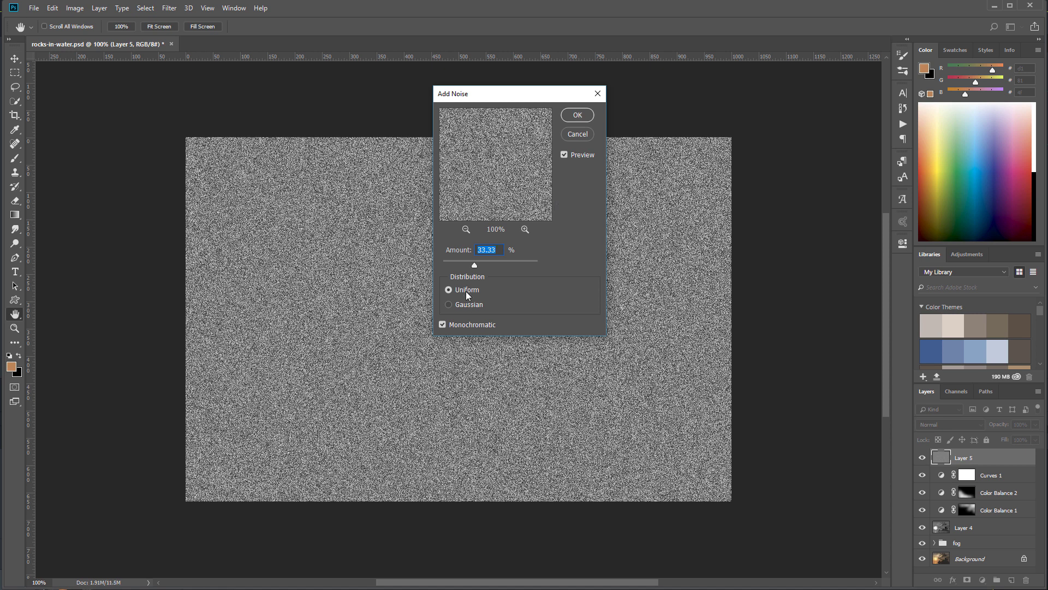
click(577, 115)
click(974, 423)
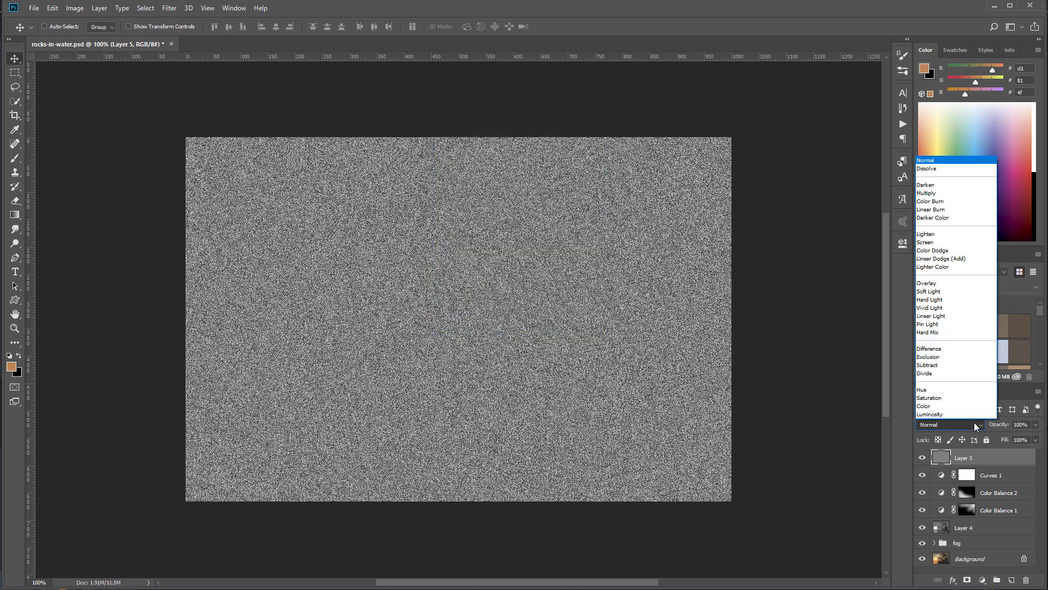
click(950, 292)
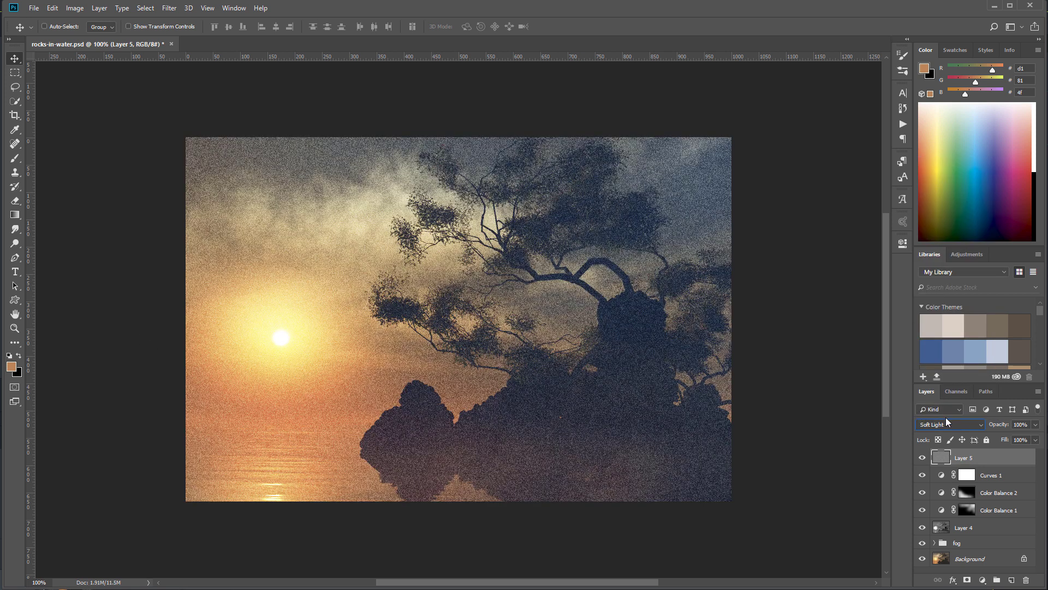
click(1036, 425)
drag(1033, 438, 987, 440)
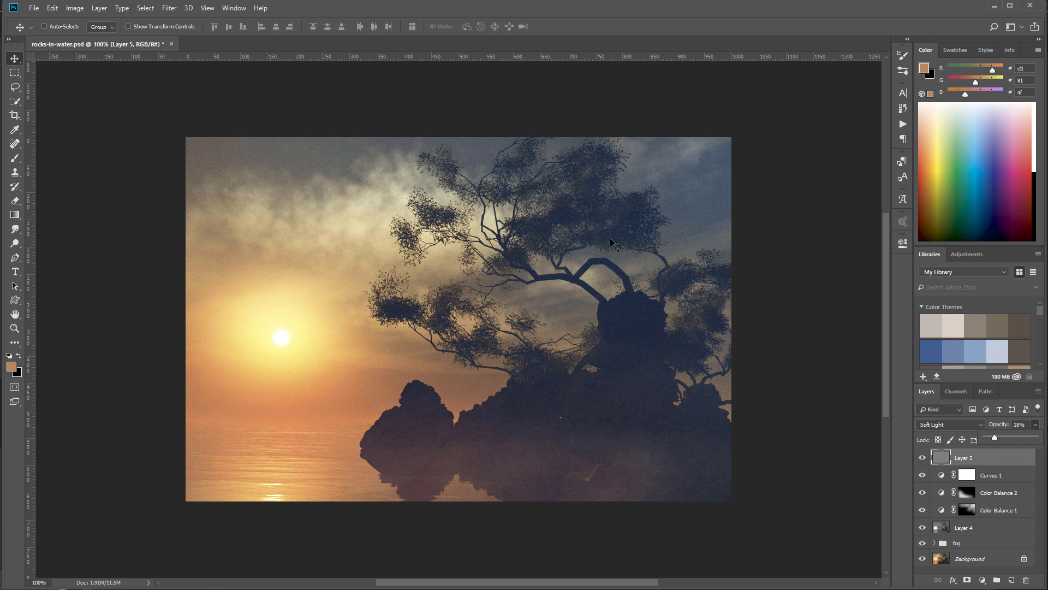
click(163, 9)
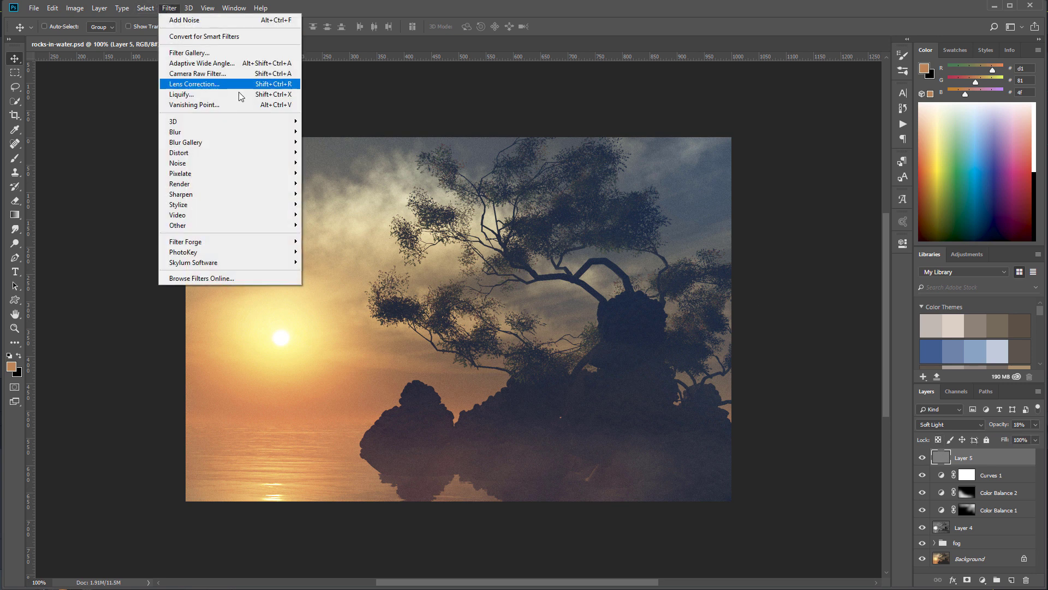
mouse_move(175, 132)
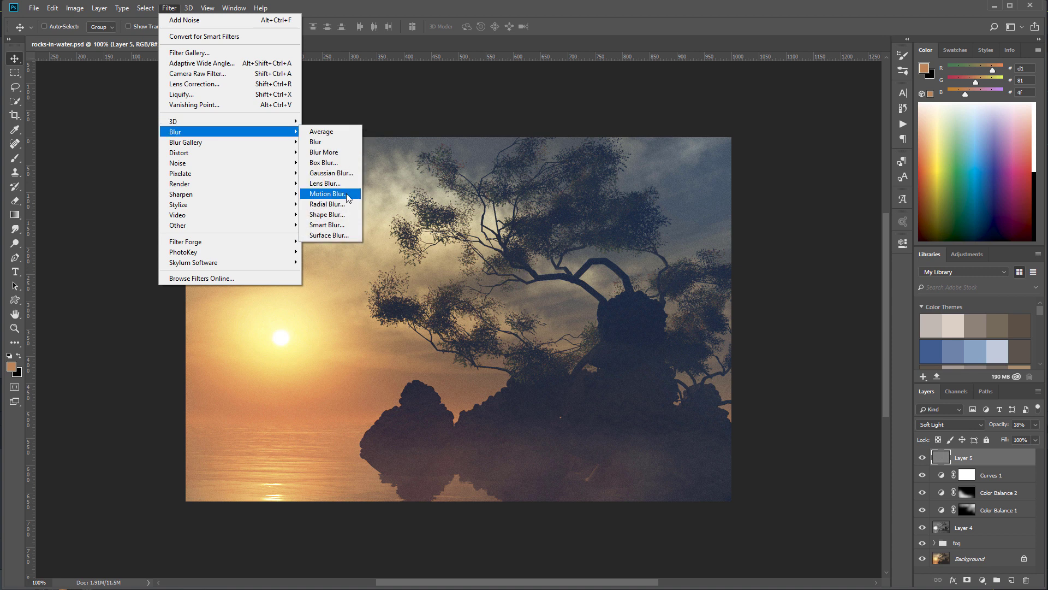
- Apply a Zoom radial blur at Best quality with a raised Amount to Layer 5
click(329, 193)
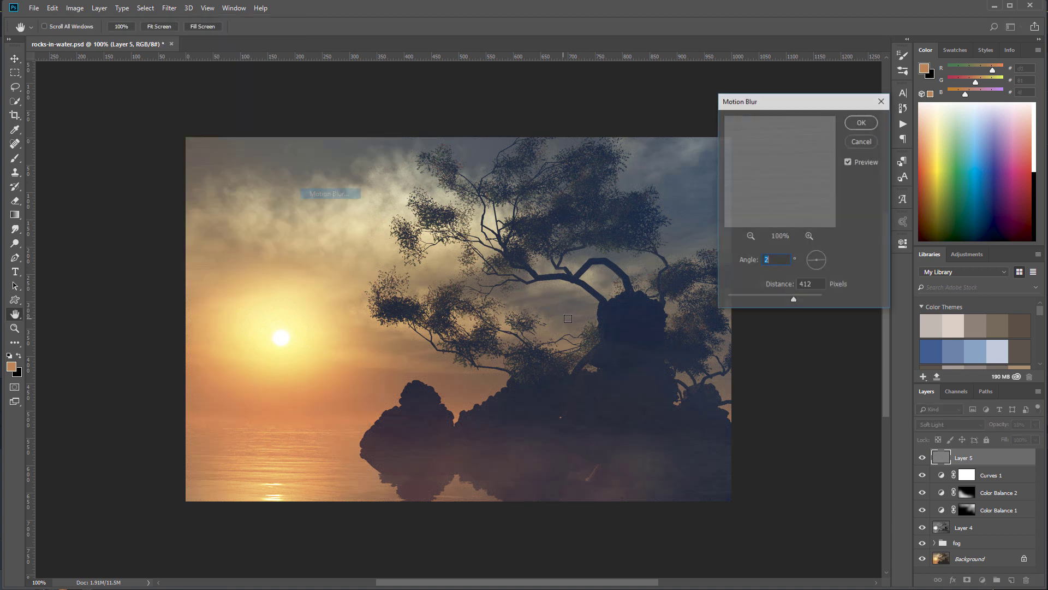
click(862, 141)
click(170, 9)
mouse_move(175, 132)
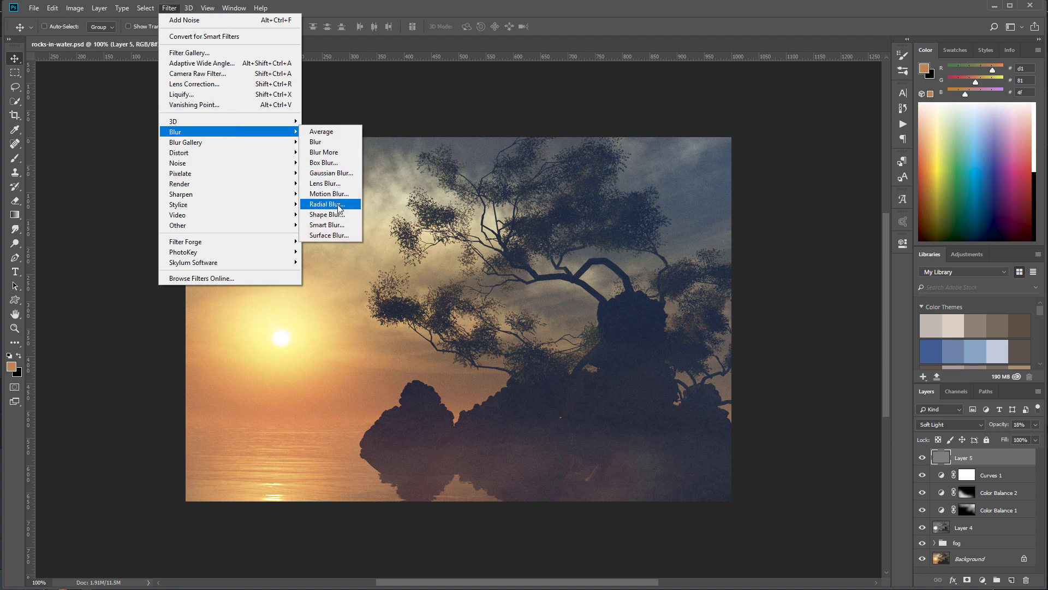
click(339, 209)
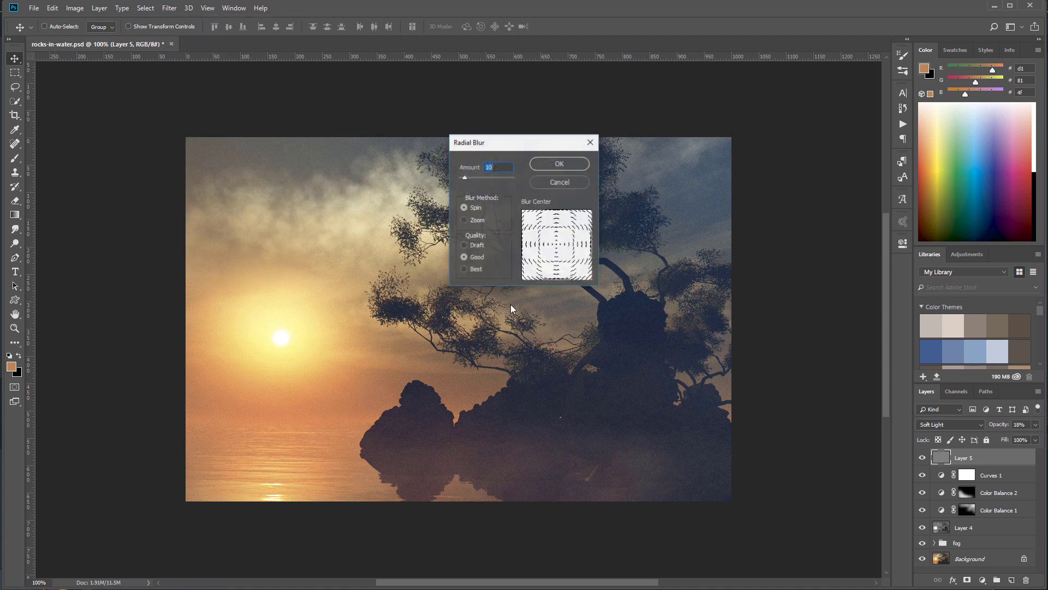
click(473, 219)
click(540, 249)
drag(522, 255, 528, 256)
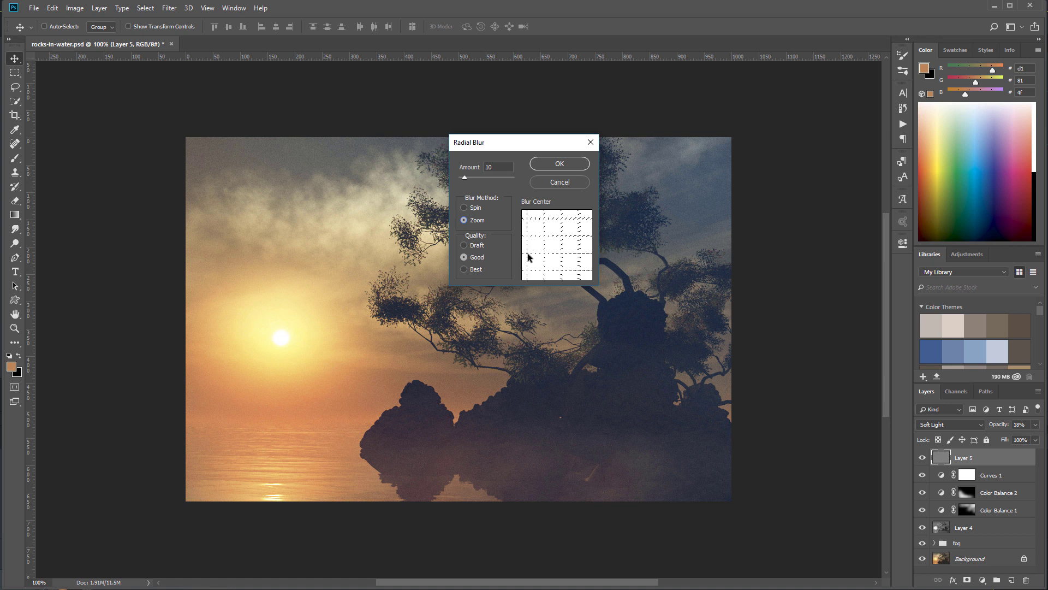
click(470, 271)
drag(474, 178, 481, 178)
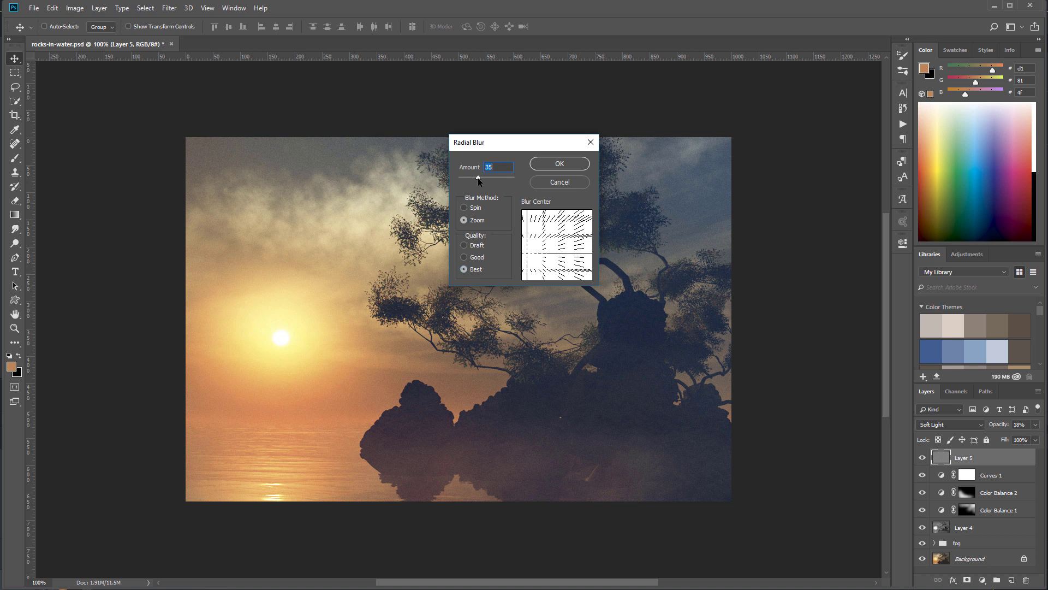
click(581, 164)
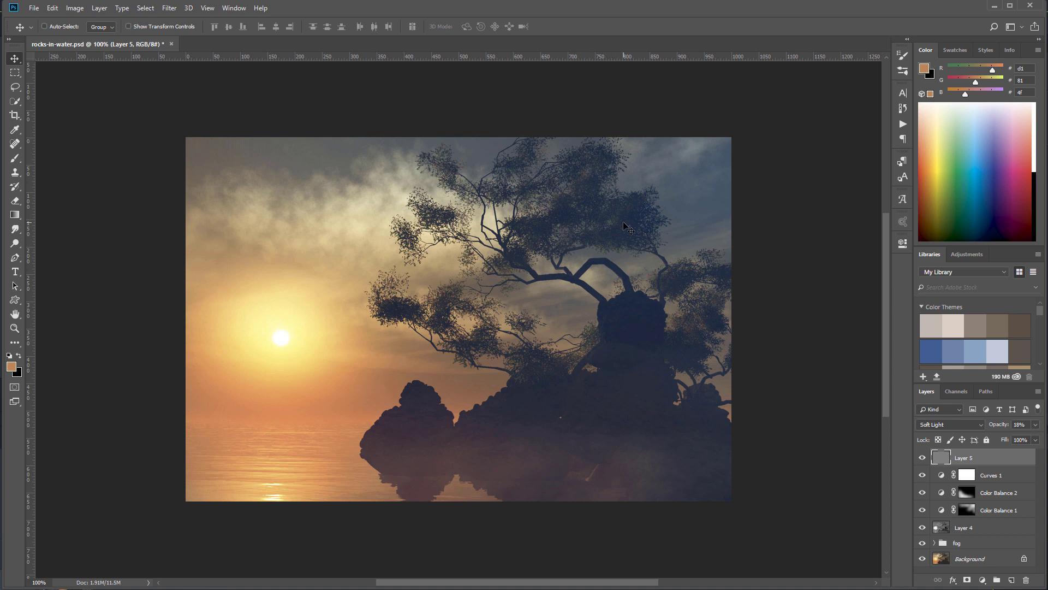
scroll(626, 221, up, 5)
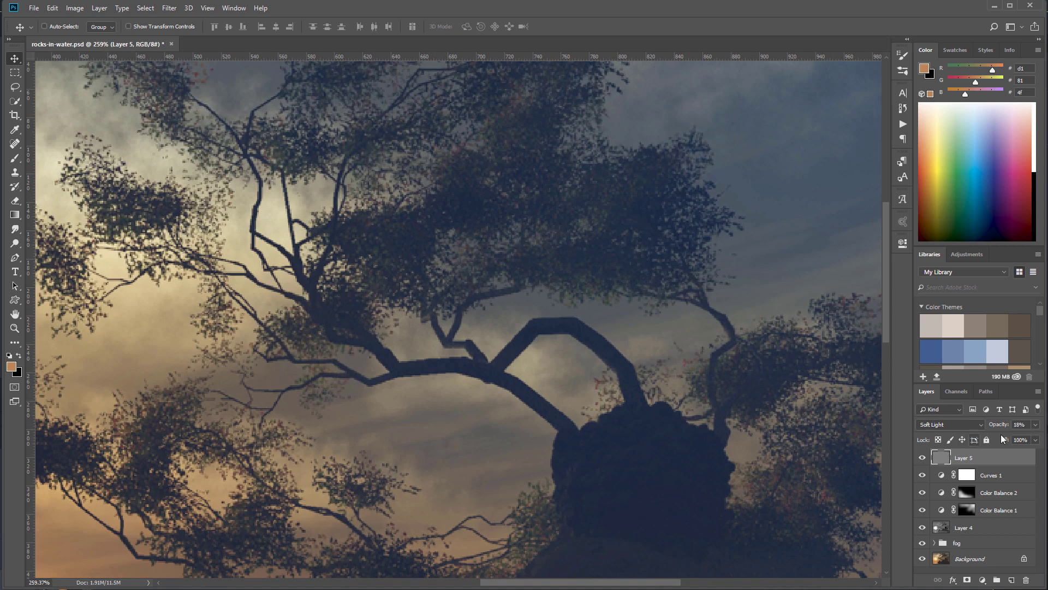
- Set Layer 5 opacity to 51% and shift the ray texture across the canvas
click(1035, 425)
drag(1002, 438, 1045, 439)
scroll(415, 406, down, 2)
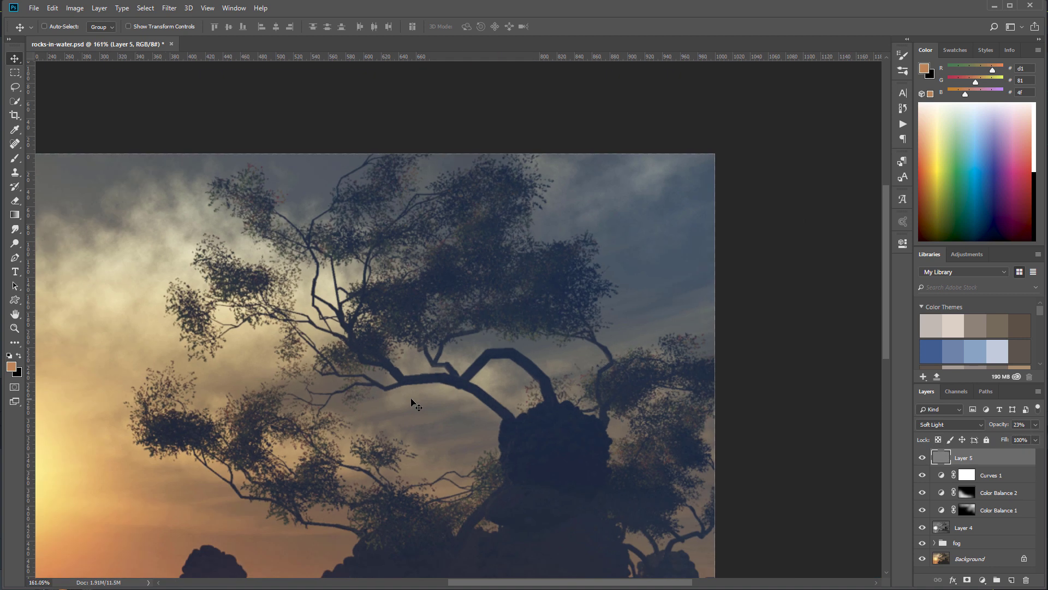
scroll(415, 405, down, 2)
drag(412, 402, 577, 297)
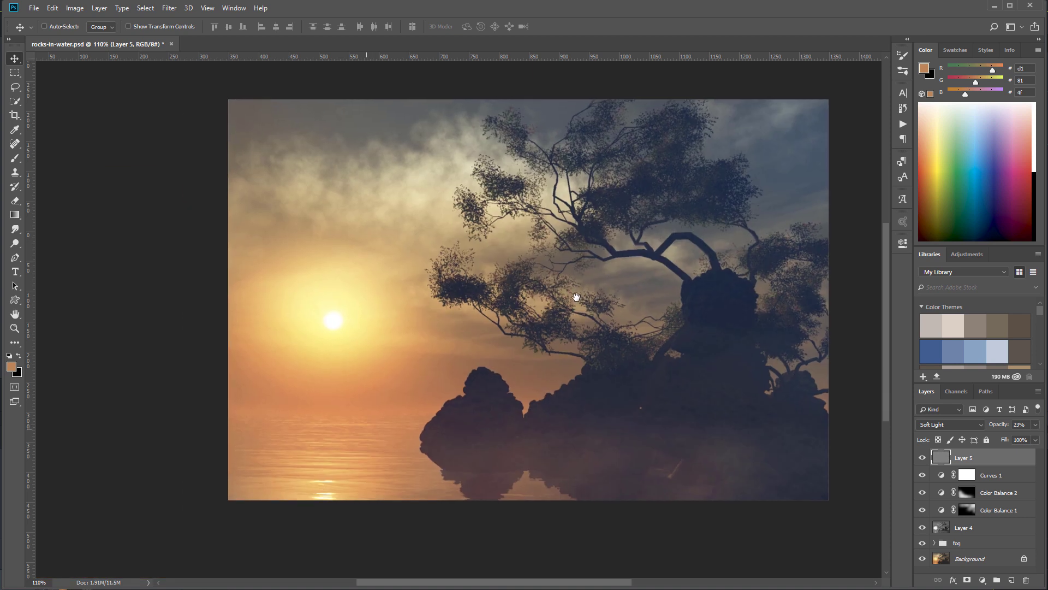
click(1035, 424)
drag(1012, 440, 1037, 440)
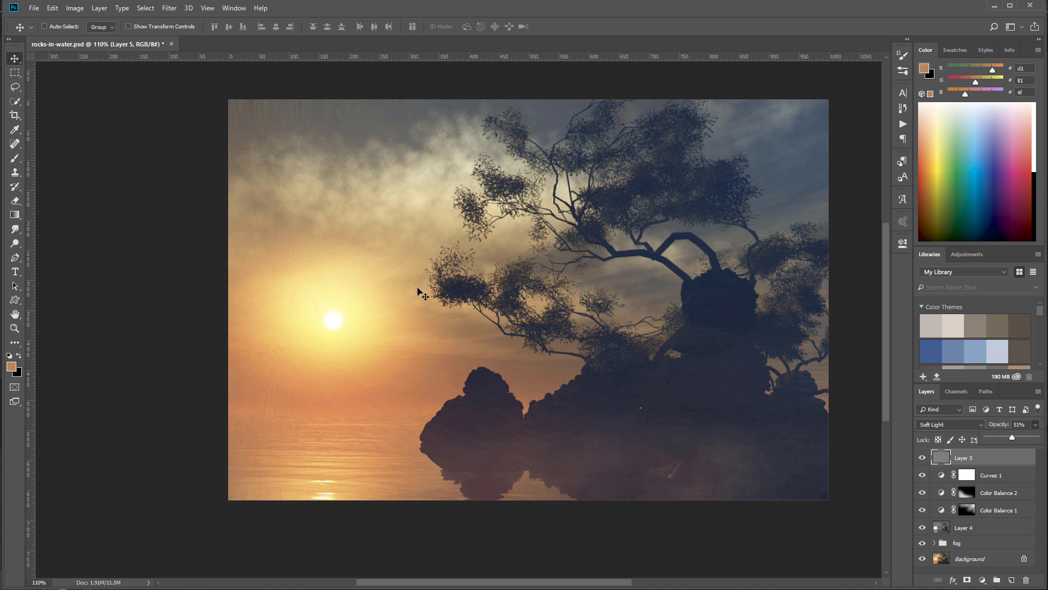
drag(398, 280, 451, 245)
- Add a mask to Layer 5 and paint it black over the rocks and water, then undo
click(967, 580)
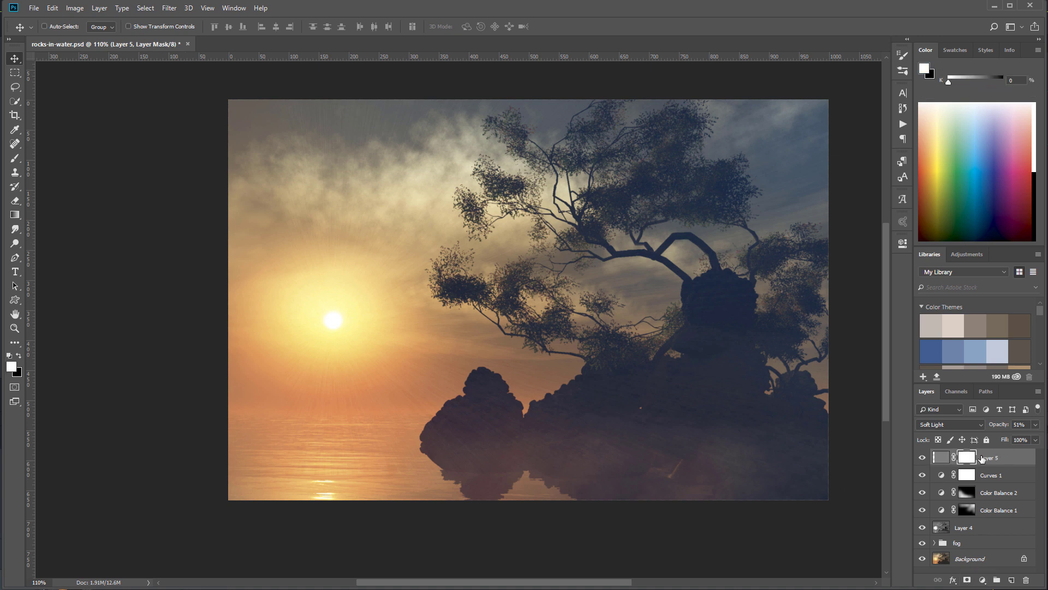
click(16, 158)
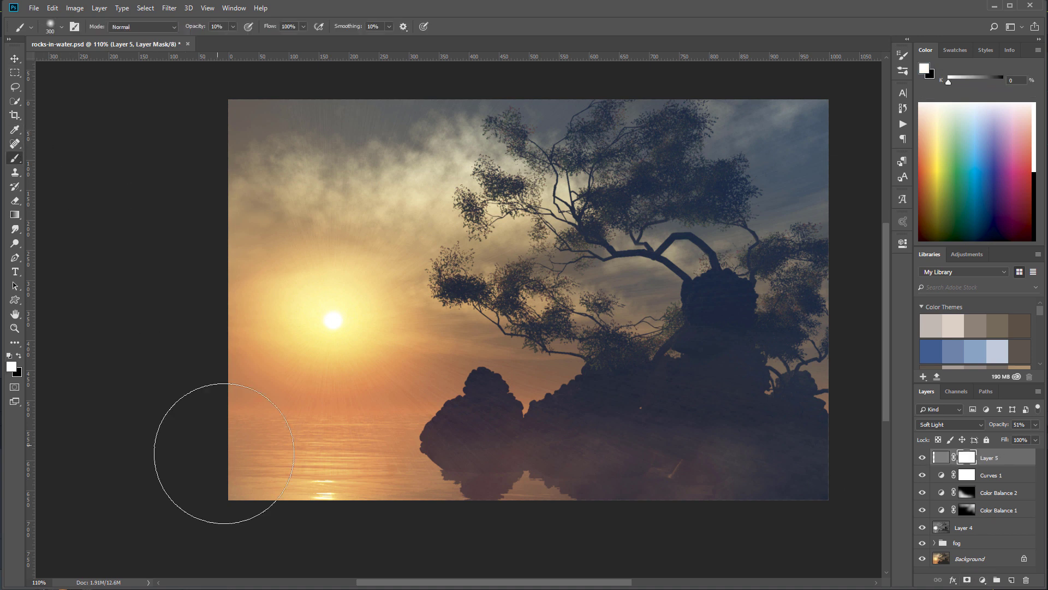
key(x)
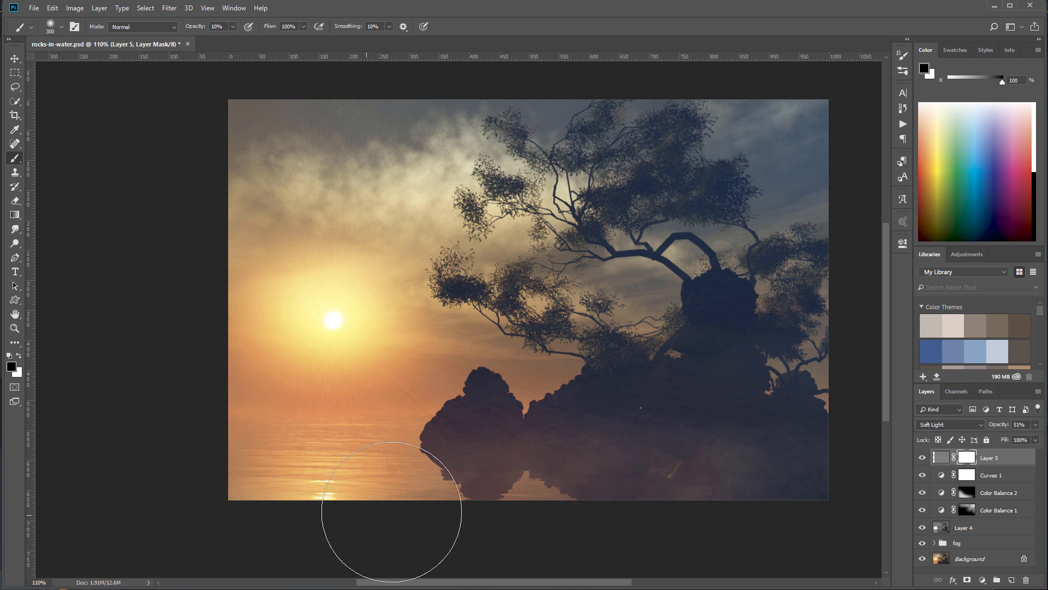
drag(405, 514, 737, 499)
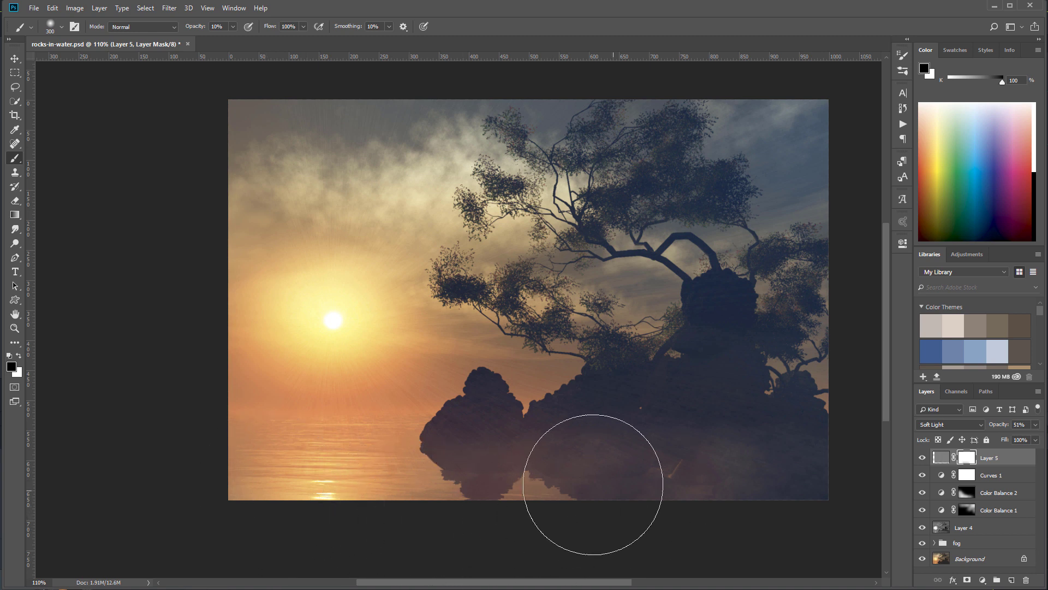
key(ctrl+z)
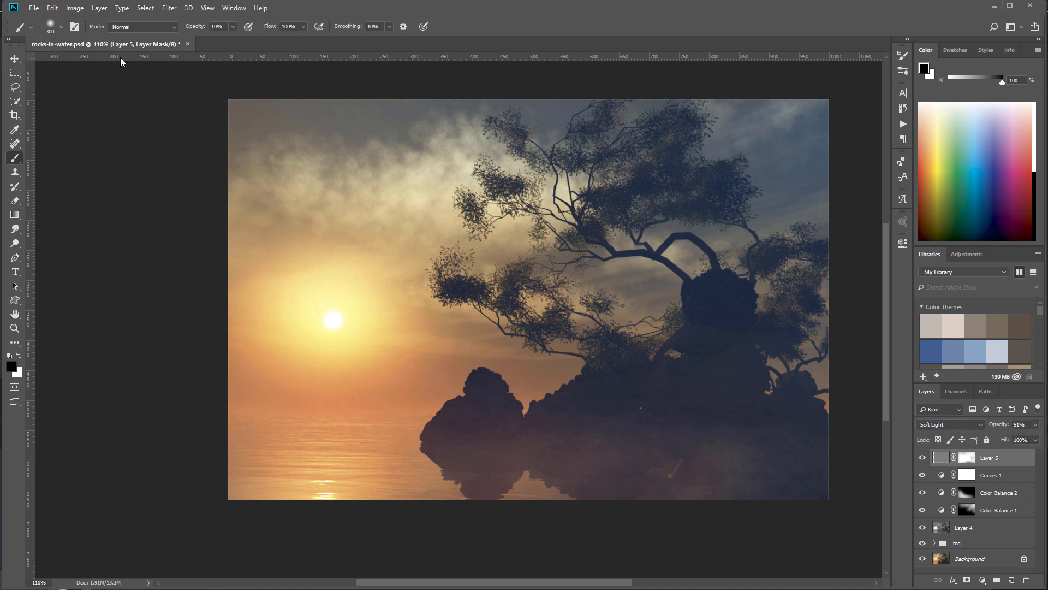
- Add a Normal-mode Curves 2 layer with its white point dragged to 0, blacking out the image
click(19, 64)
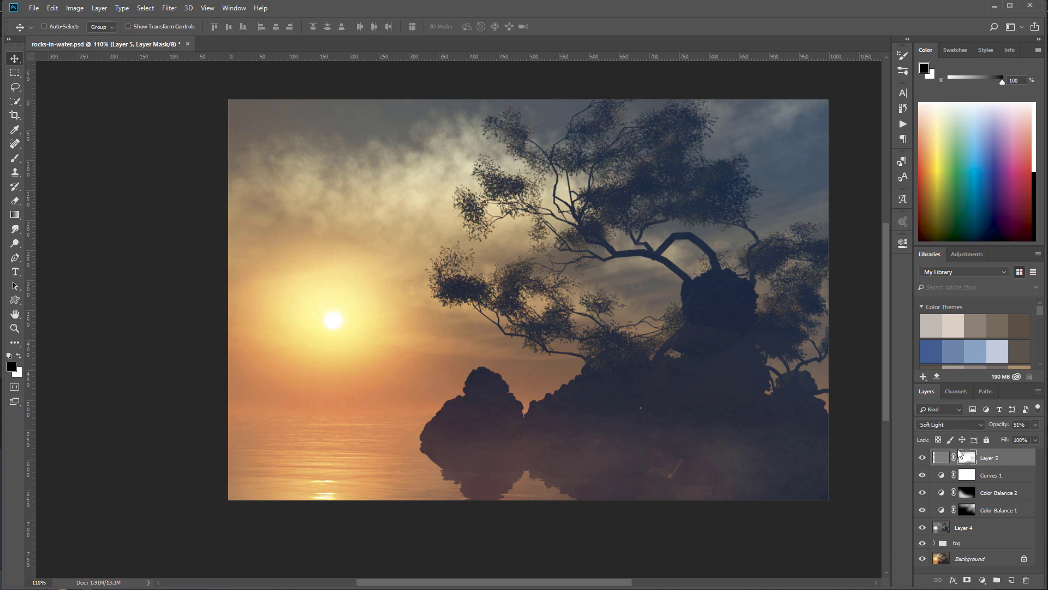
click(982, 579)
click(995, 438)
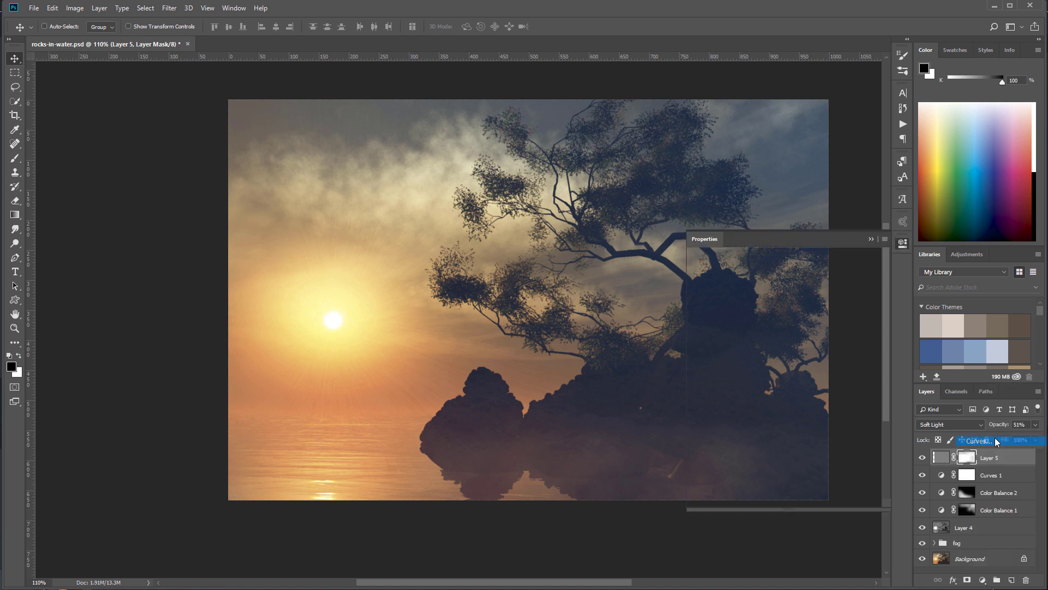
click(964, 423)
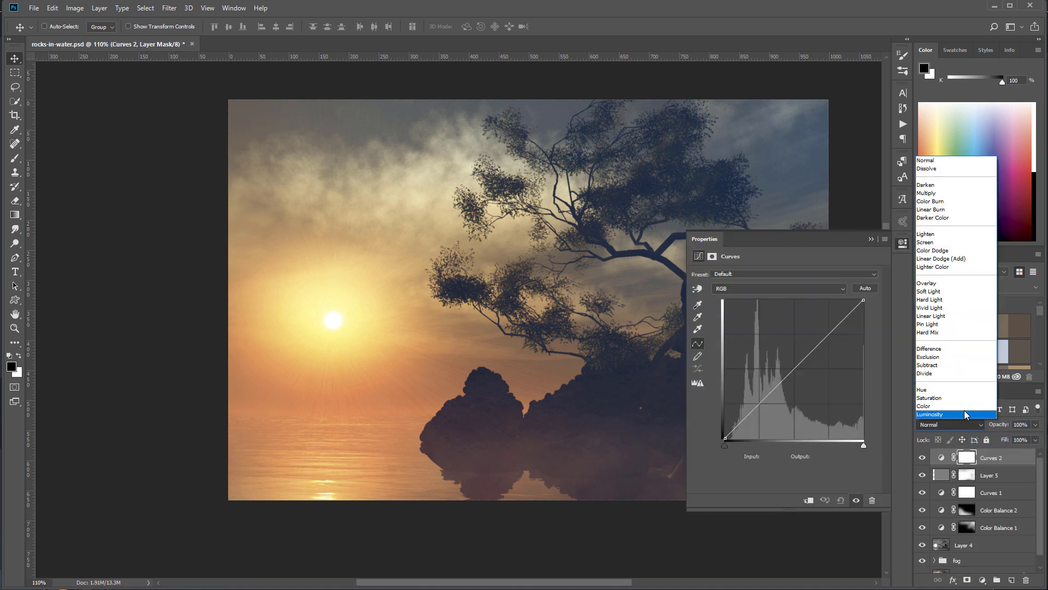
click(965, 414)
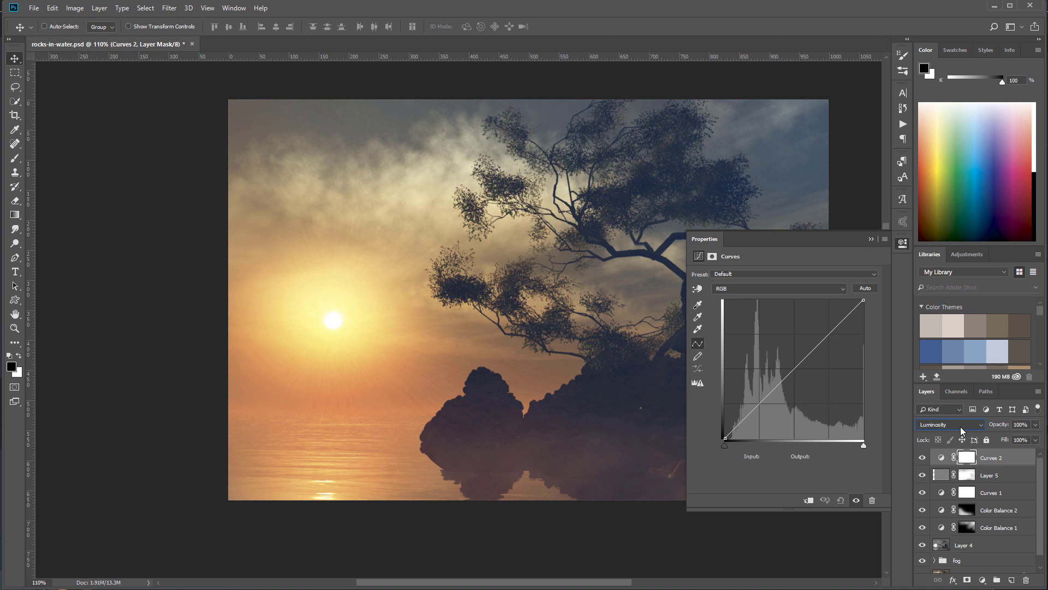
click(981, 424)
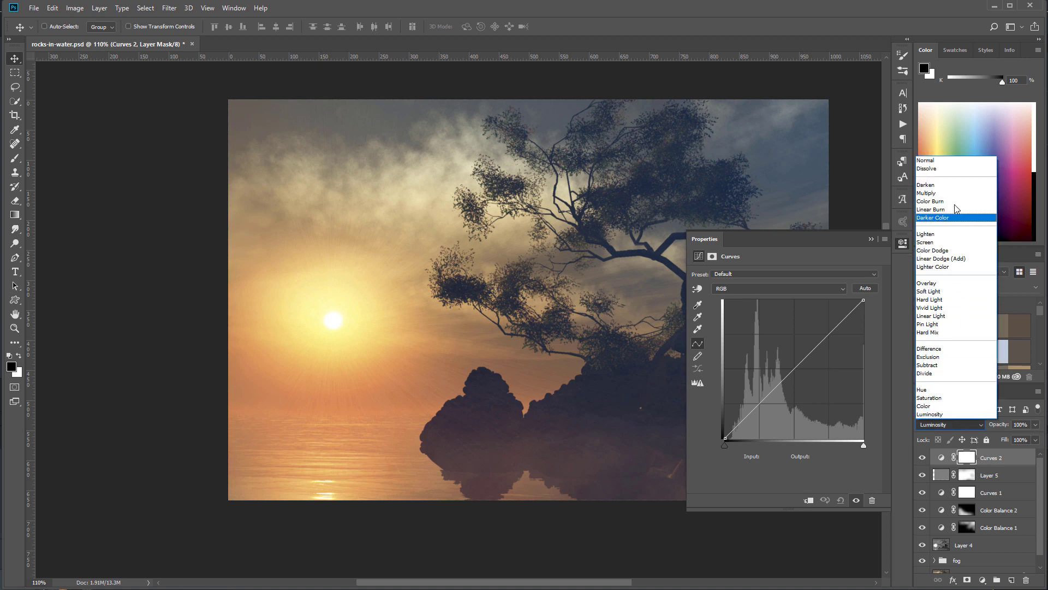
click(953, 162)
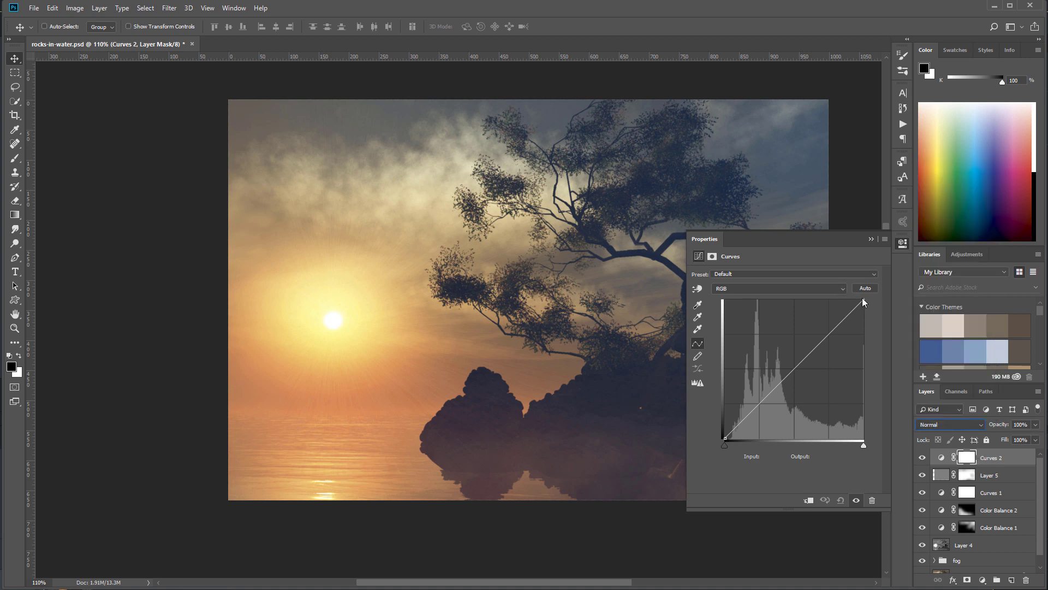
drag(864, 302, 864, 443)
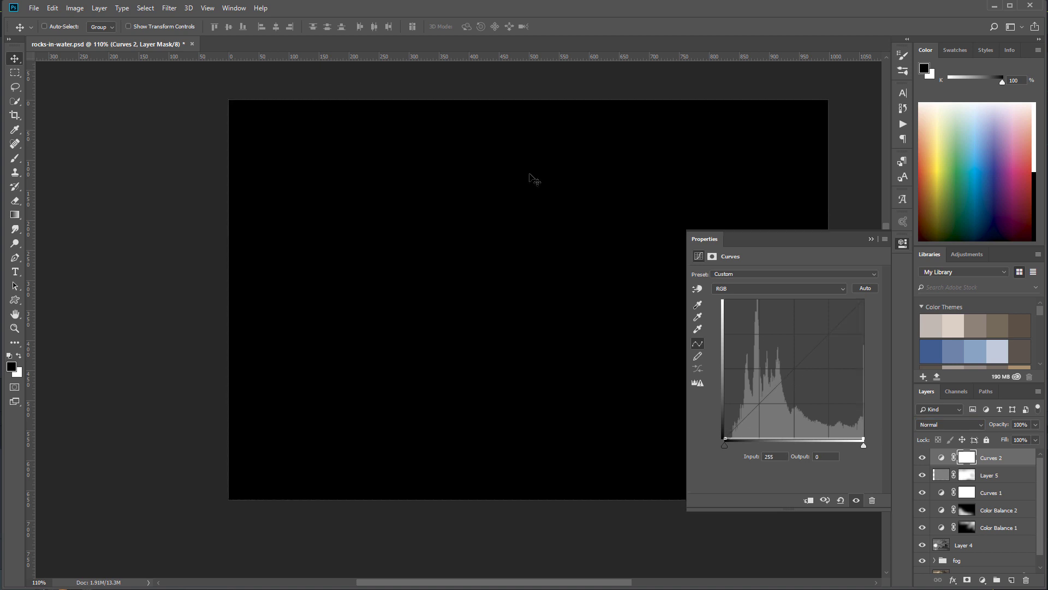
- Fill a rectangle just inside the canvas edges black on the mask, then deselect
click(15, 72)
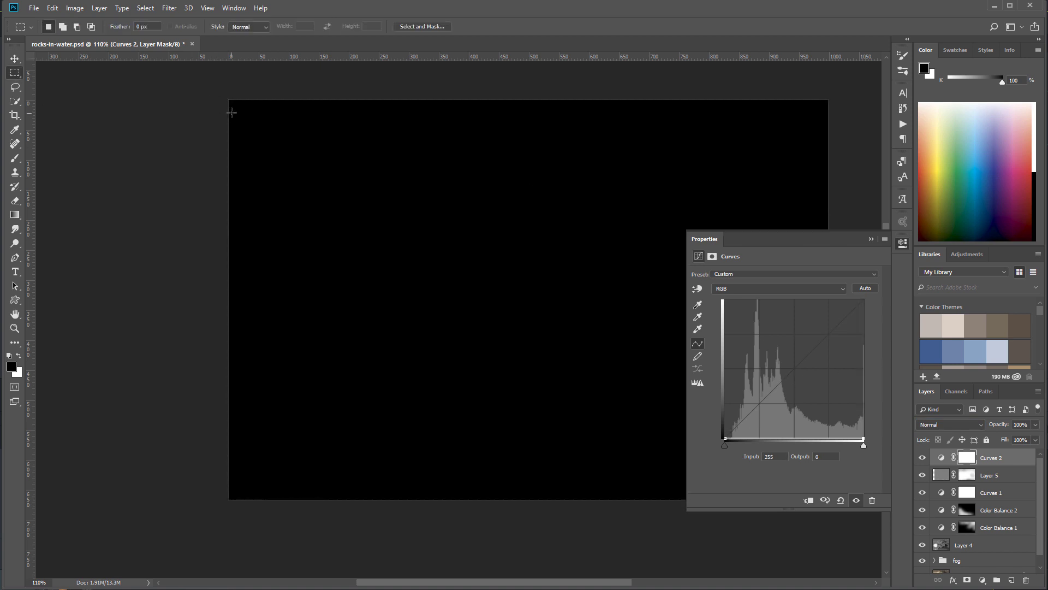
drag(233, 105, 823, 491)
key(alt+BackSpace)
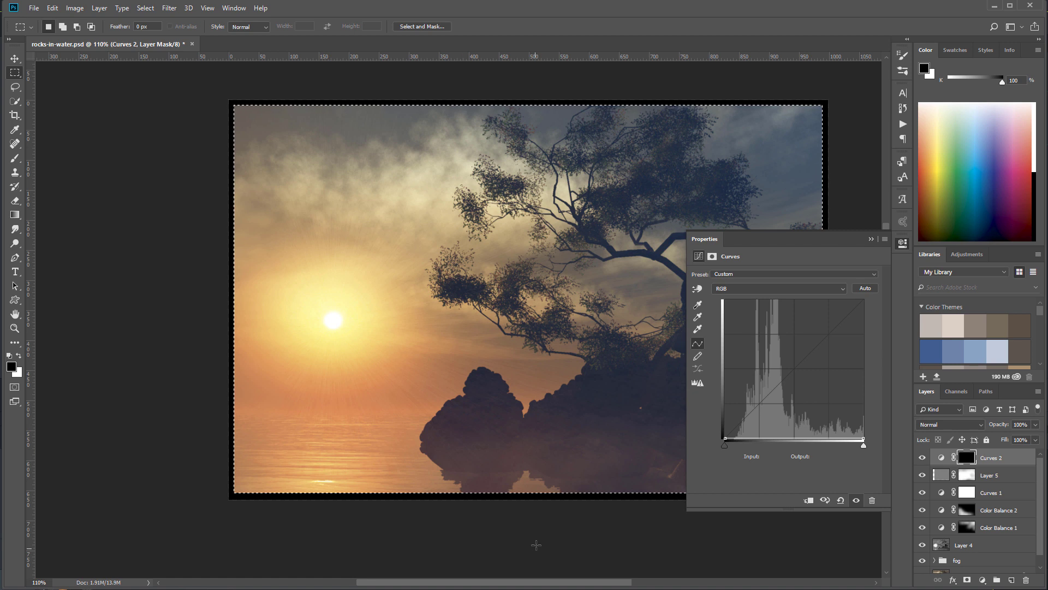
key(ctrl+d)
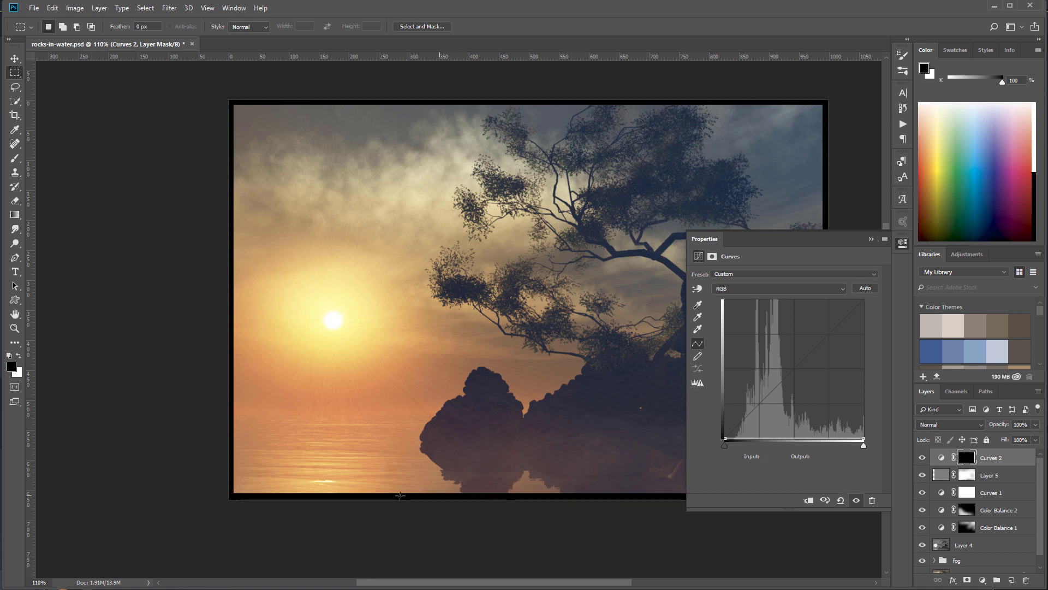
- Feather the Curves 2 mask to about 96 px, blend it in Soft Light, and compare
click(712, 256)
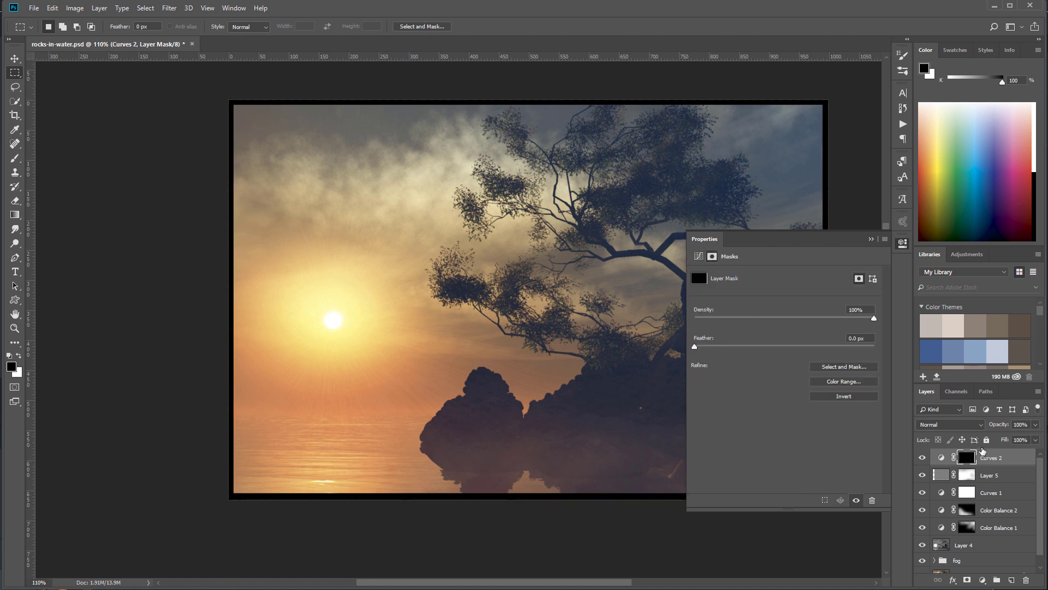
drag(695, 346, 808, 347)
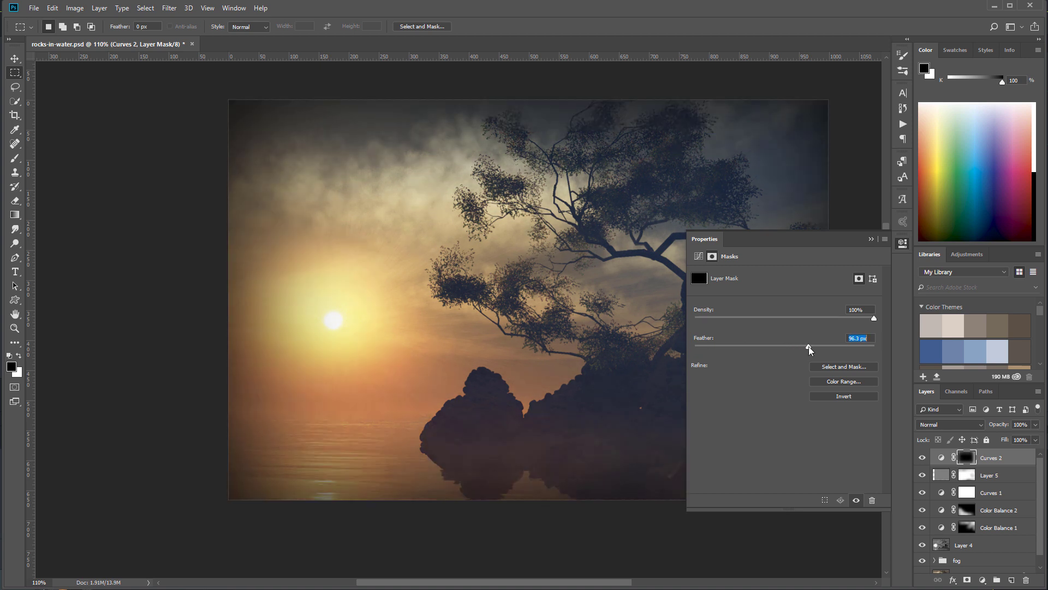
click(973, 425)
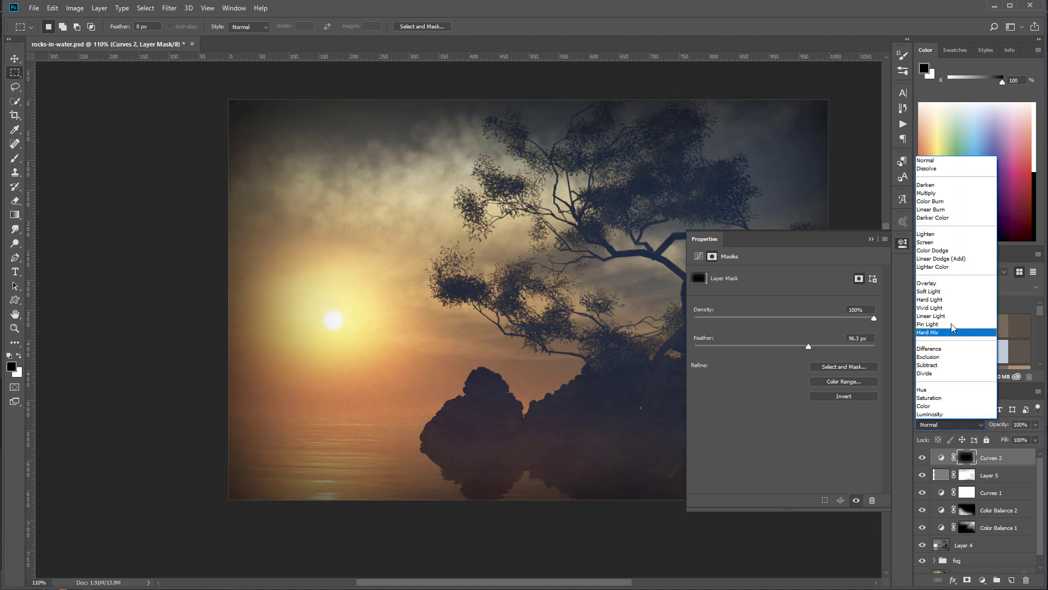
click(948, 296)
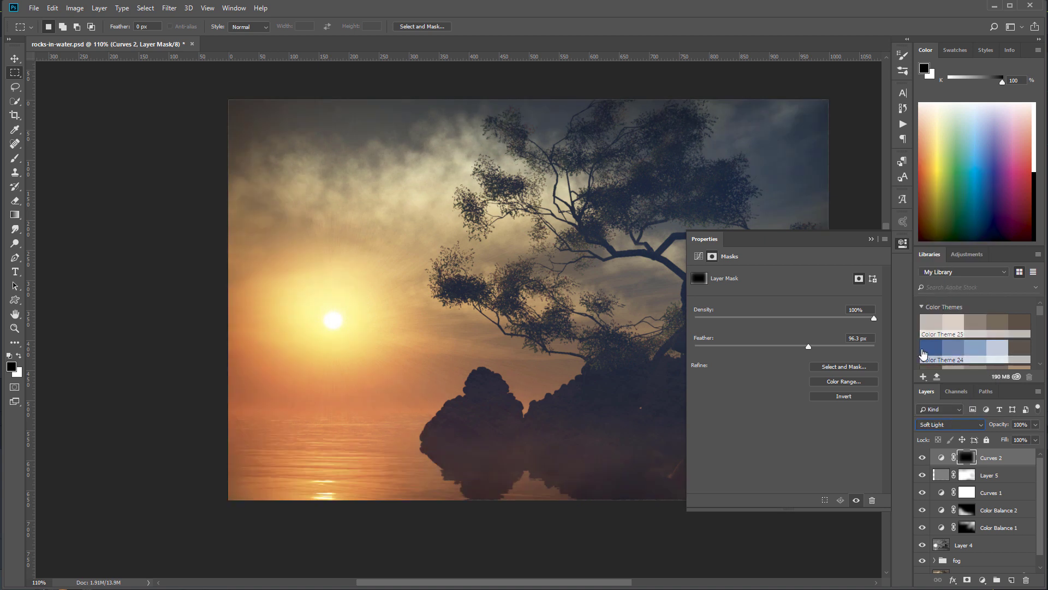
click(966, 457)
click(923, 457)
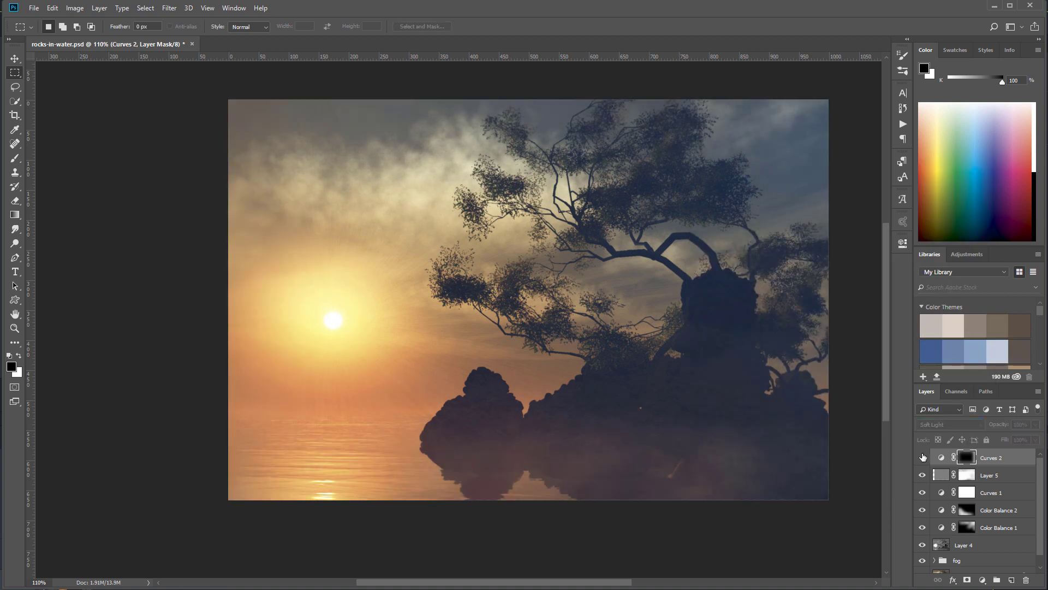
click(923, 458)
click(923, 457)
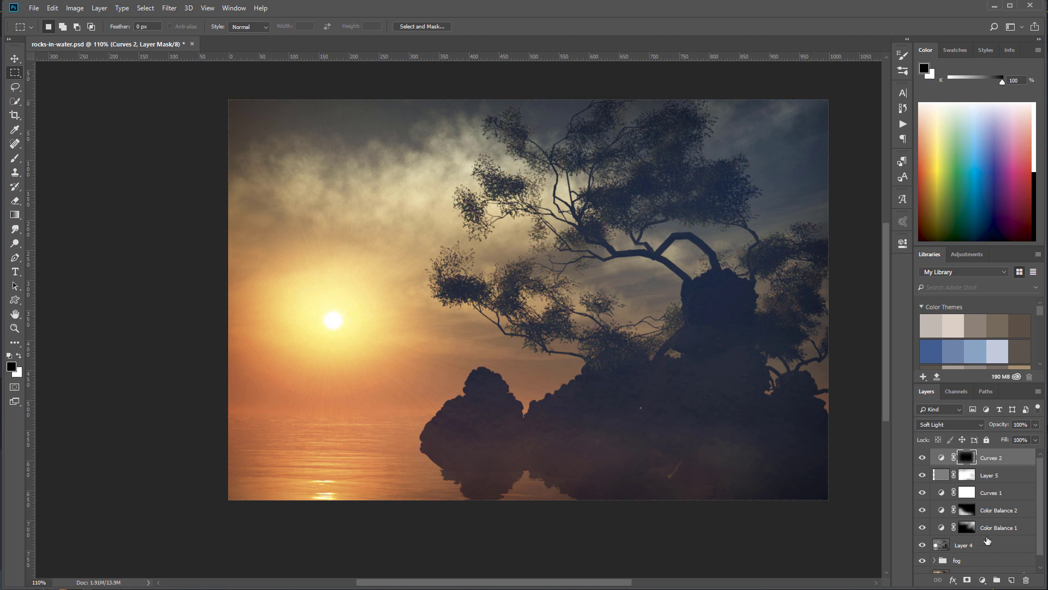
- Group the layers from Curves 2 down to fog and name the group 'mod'
shift+click(992, 561)
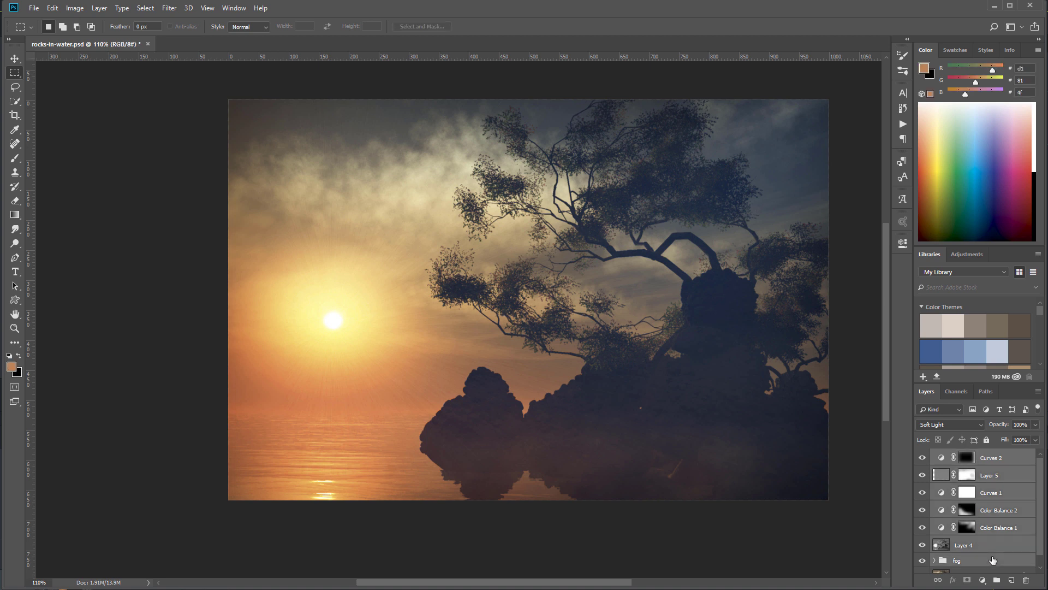
key(ctrl+g)
double_click(964, 456)
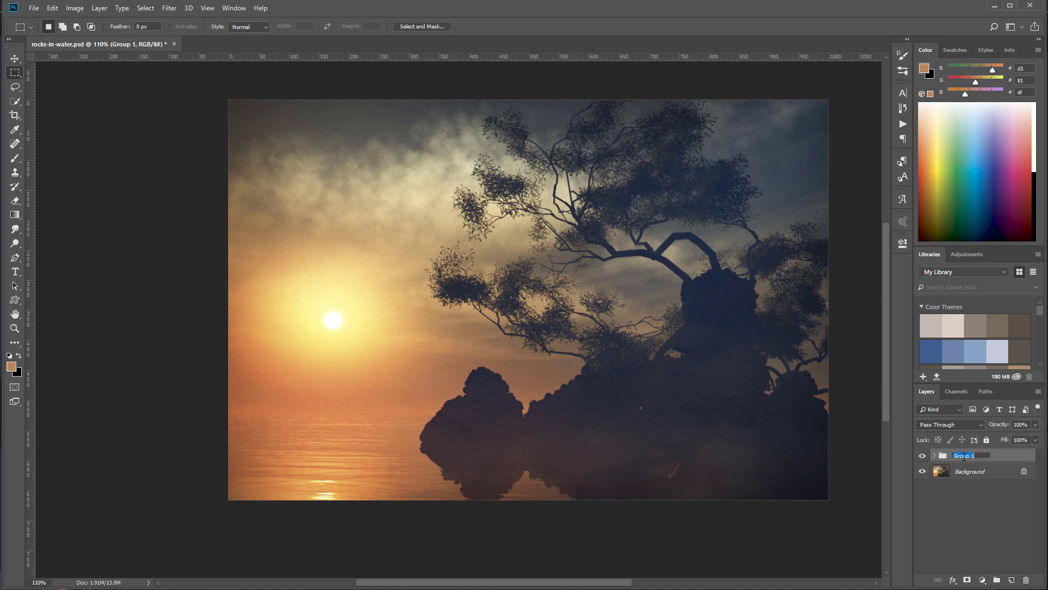
text(mod)
click(988, 488)
- Toggle the mod group's visibility repeatedly to compare before and after
click(924, 456)
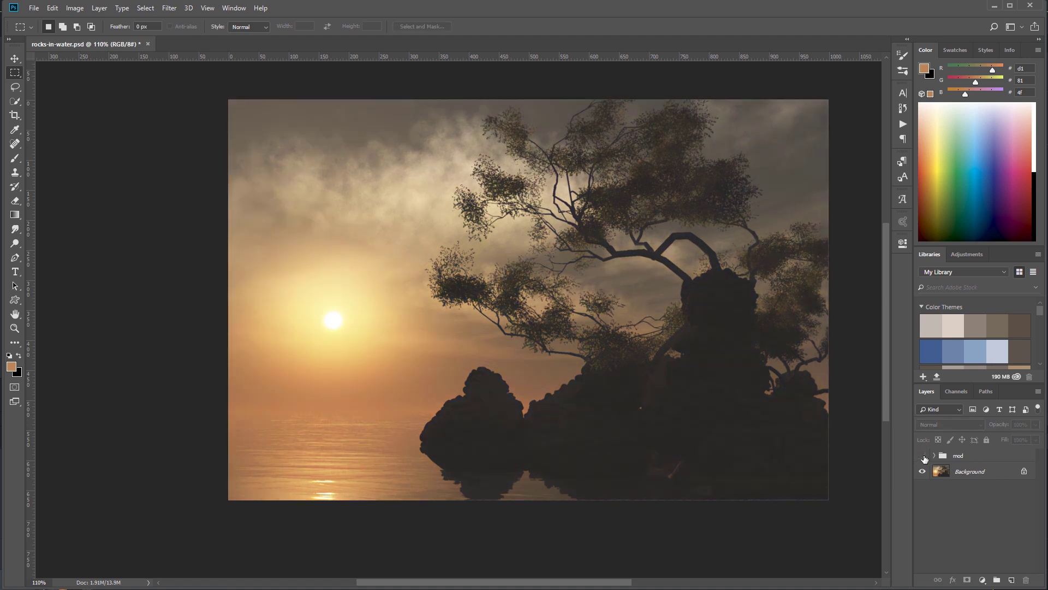
click(924, 456)
click(923, 456)
click(924, 456)
click(924, 456)
click(924, 457)
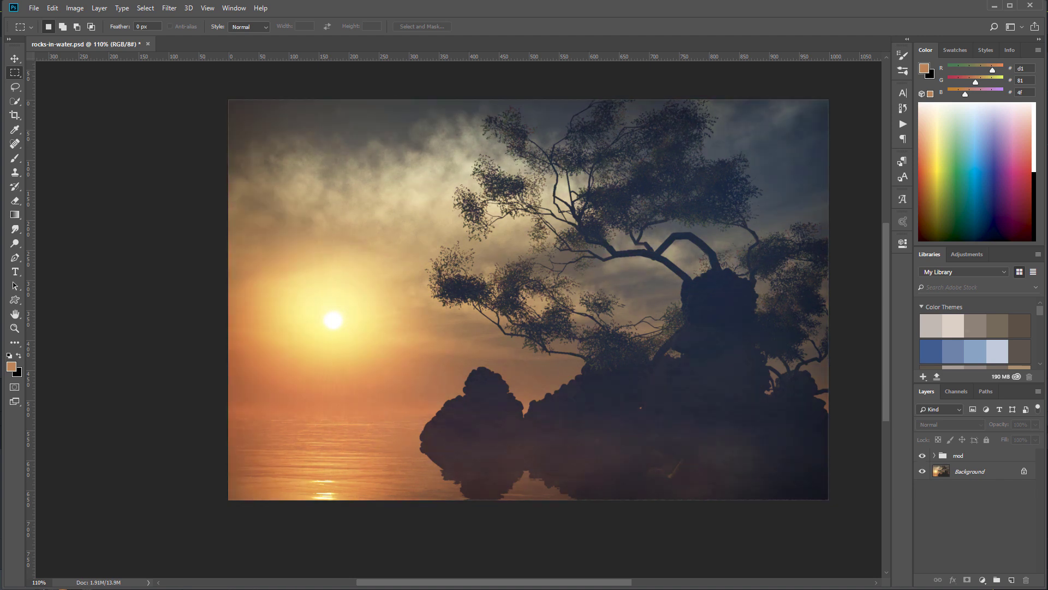
click(924, 457)
click(923, 455)
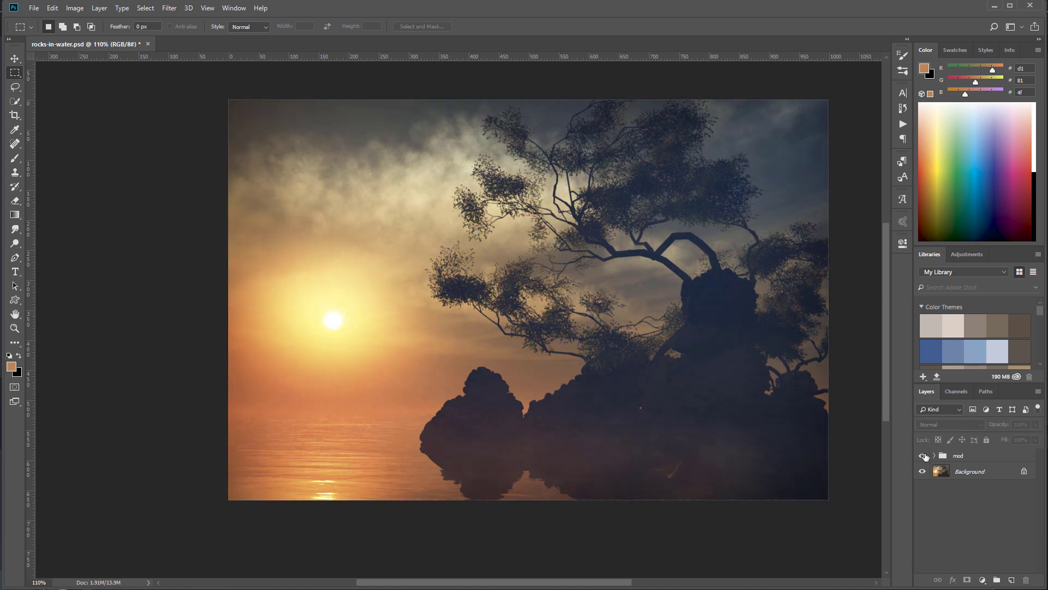